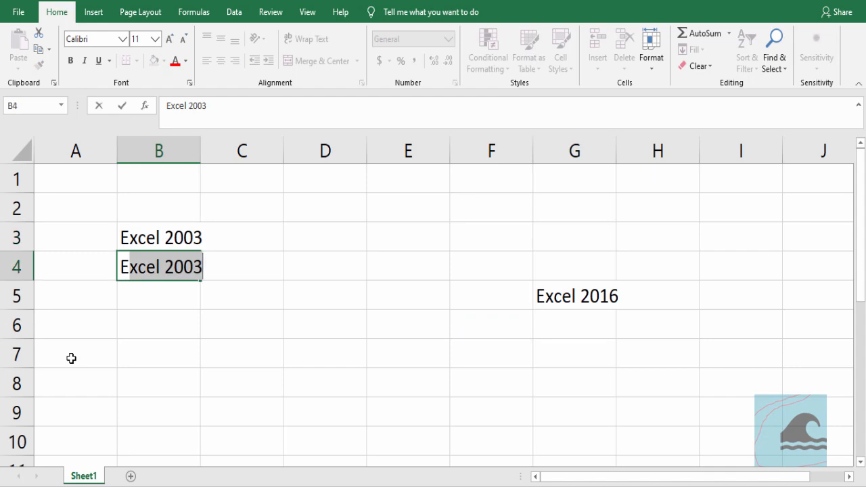
# Change the entry in cell B4 to "Excel 2007".
pyautogui.press('F2')
pyautogui.press('BackSpace')
pyautogui.write('7')
pyautogui.press('Return')
pyautogui.press('Return')
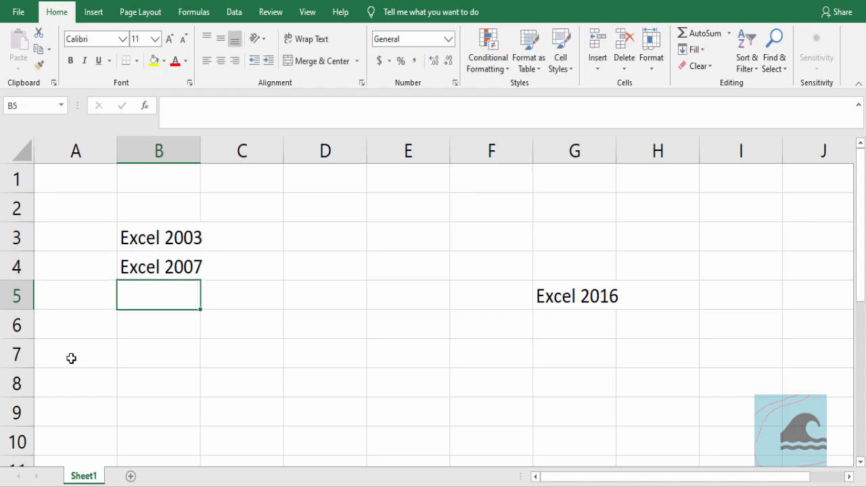
# Enter "Excel 2010" in cell B5 and "Excel 2013" in cell B6.
pyautogui.write('Excel 2010')
pyautogui.press('Return')
pyautogui.write('Excel 2010')
pyautogui.hotkey('ctrl', 'e')
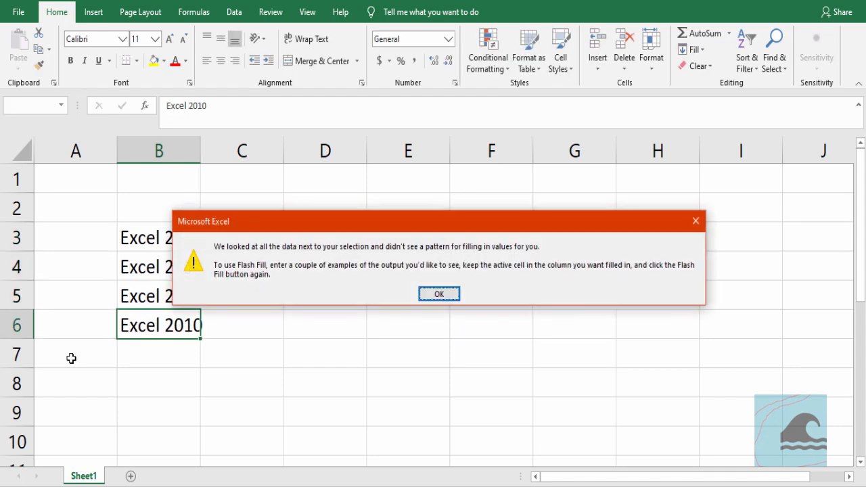
pyautogui.press('Return')
pyautogui.press('F2')
pyautogui.press('BackSpace')
pyautogui.write('3')
pyautogui.press('Return')
# Complete the version list with "Excel 2016" in cell B7 and "Excel 365" in cell B8.
pyautogui.hotkey('ctrl', "'")
pyautogui.press('BackSpace')
pyautogui.write('6')
pyautogui.press('Return')
pyautogui.write('Ex')
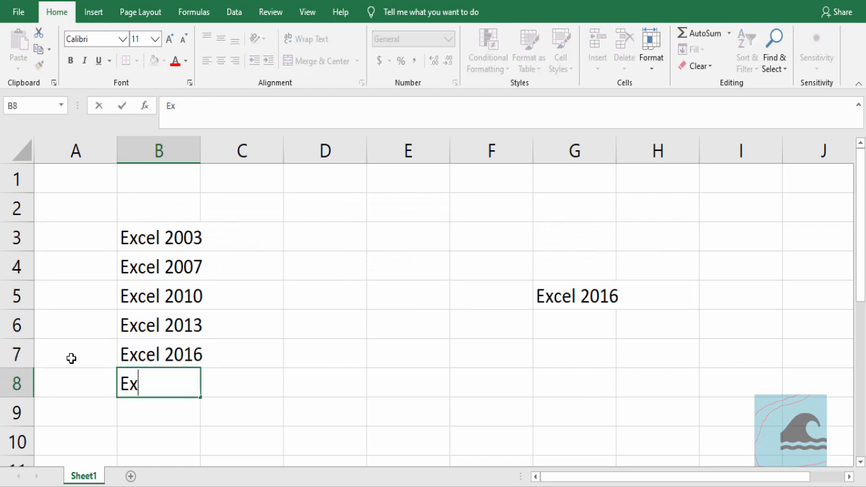
pyautogui.write('cel 365')
pyautogui.press('Tab')
# Widen column B to fit the Excel version entries in B3:B8.
pyautogui.press('Left')
pyautogui.hotkey('ctrl', 'shift', 'Up')
pyautogui.press('Right')
pyautogui.press('Left')
pyautogui.hotkey('ctrl', 'shift', 'Up')
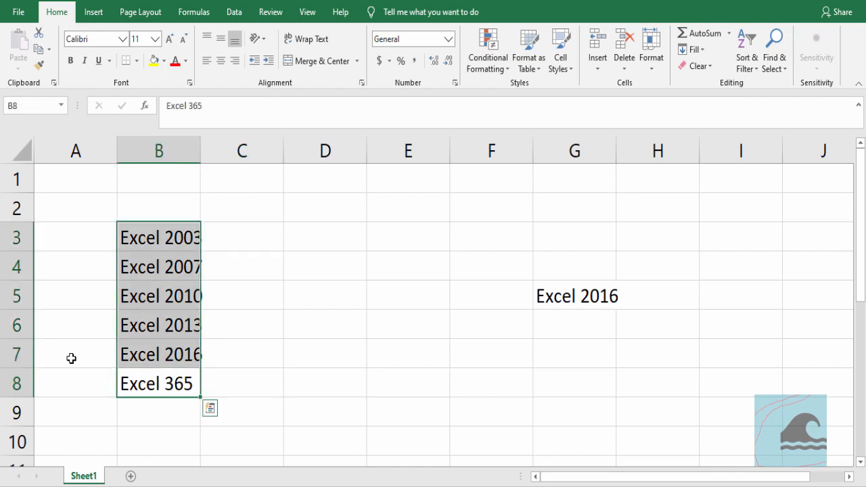
pyautogui.doubleClick(200, 142)
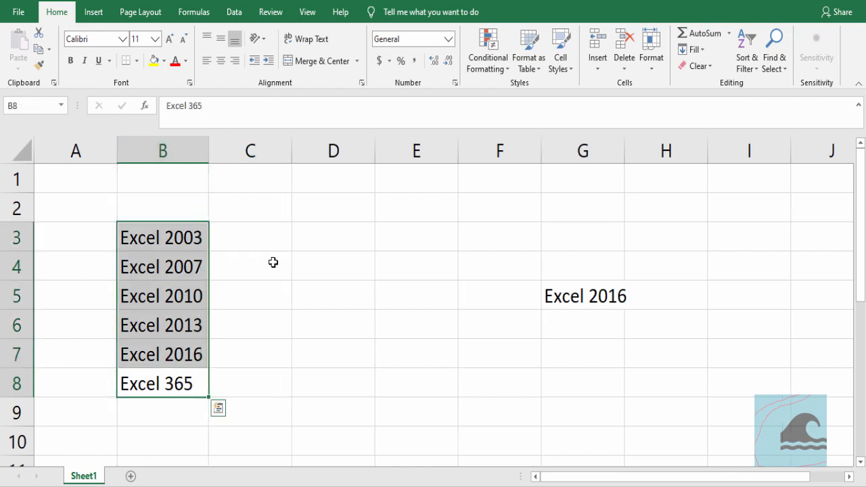
# Highlight the list of Excel versions in B3:B8 for review.
pyautogui.click(279, 267)
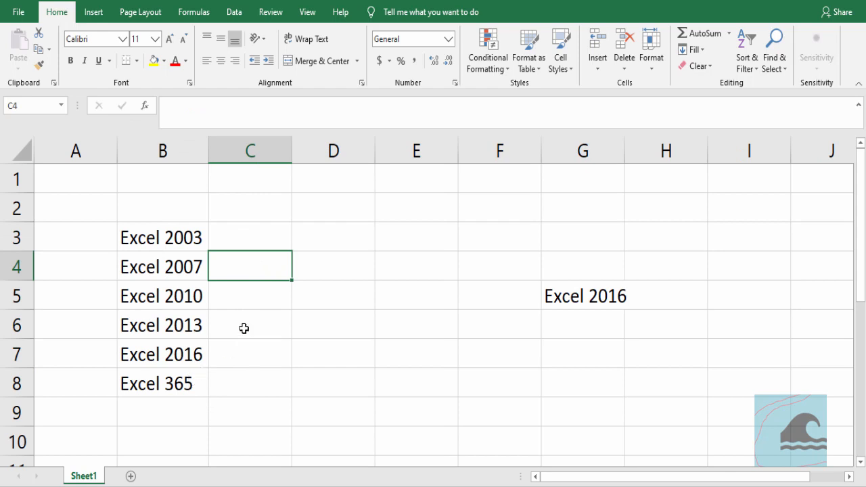
pyautogui.moveTo(163, 224); pyautogui.dragTo(183, 383)
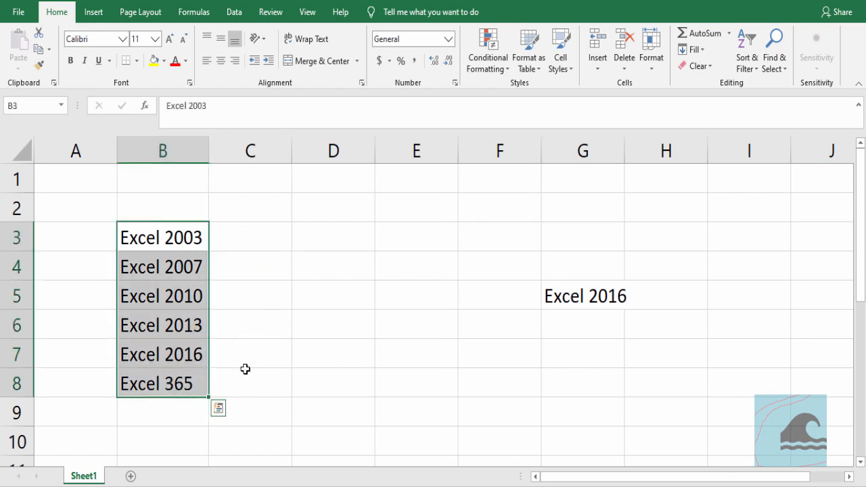
pyautogui.moveTo(162, 237); pyautogui.dragTo(155, 391)
pyautogui.moveTo(165, 238); pyautogui.dragTo(187, 386)
pyautogui.click(531, 300)
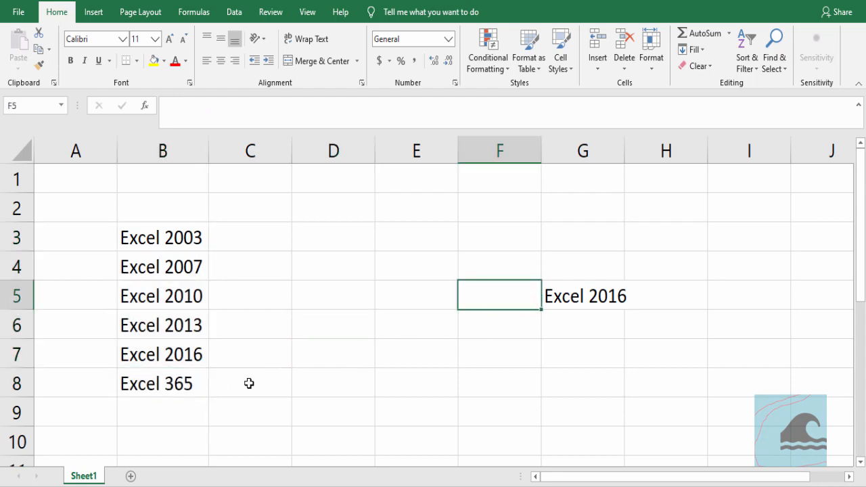
# Clear the Excel version list from cells B3:B8.
pyautogui.press('Right')
pyautogui.press('Left')
pyautogui.press('Left')
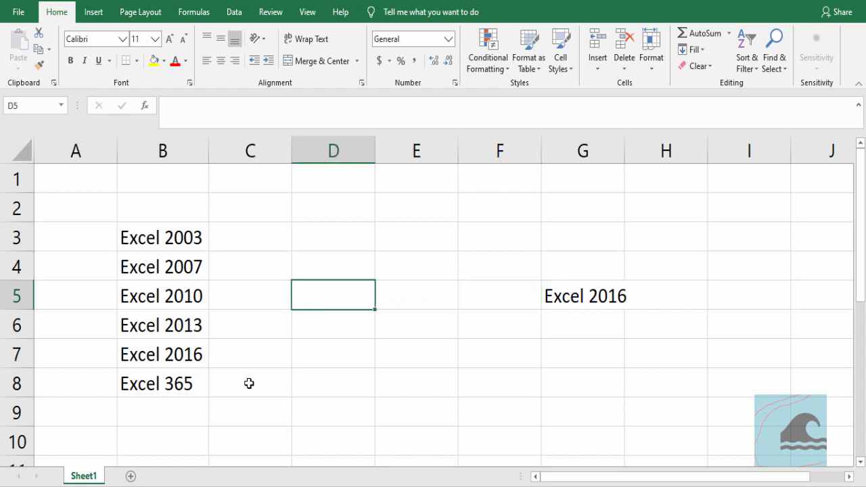
pyautogui.hotkey('ctrl', 'Left')
pyautogui.hotkey('ctrl', 'Up')
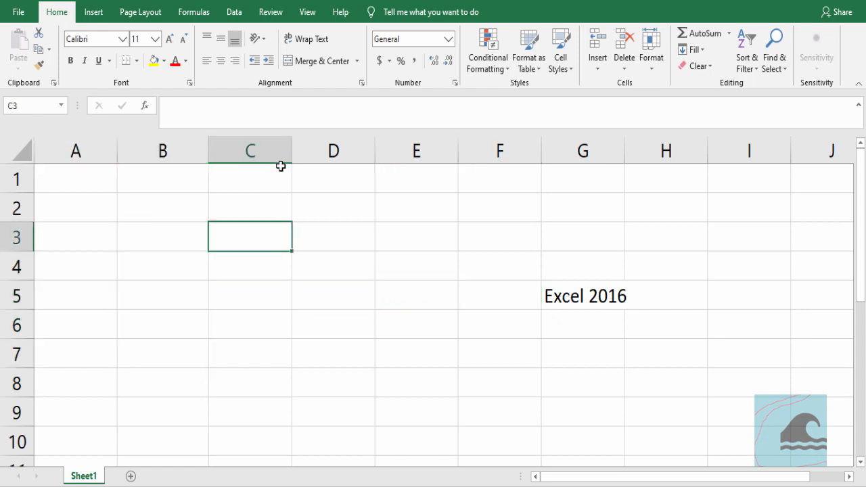
# Examine the Excel 2016 entry in cell G5.
pyautogui.click(594, 295)
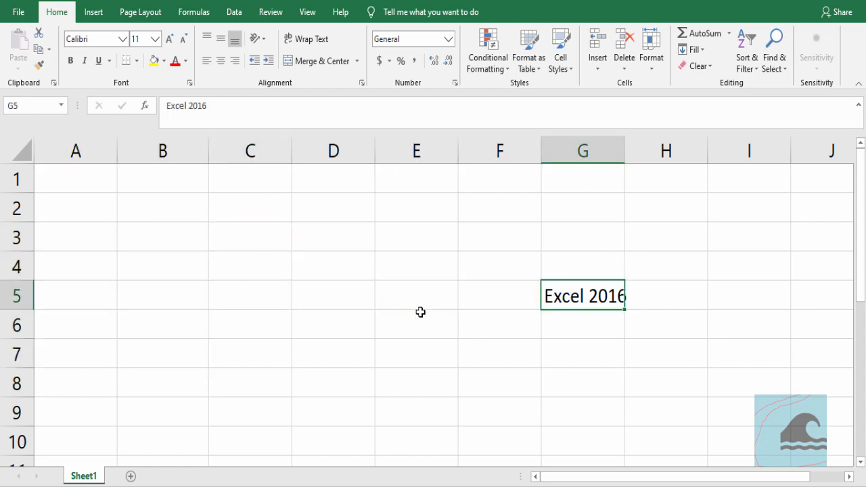
pyautogui.click(496, 318)
pyautogui.click(563, 303)
pyautogui.click(536, 337)
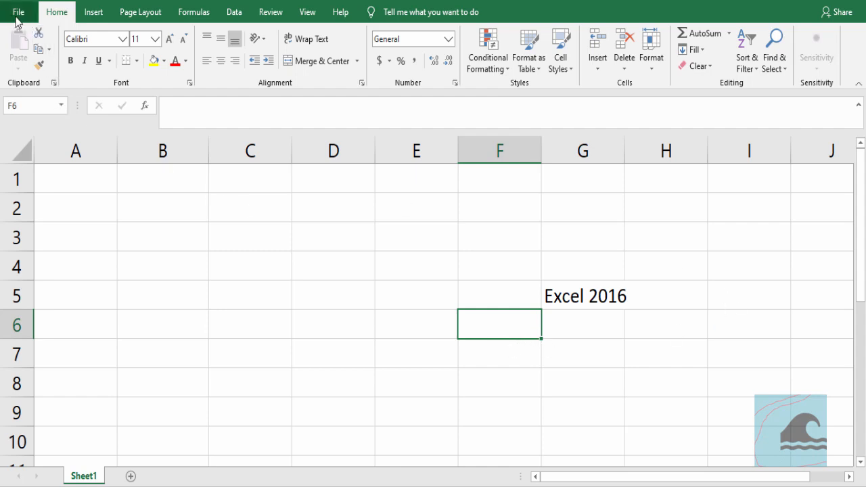
# Create a new blank workbook and select cell E6.
pyautogui.click(23, 15)
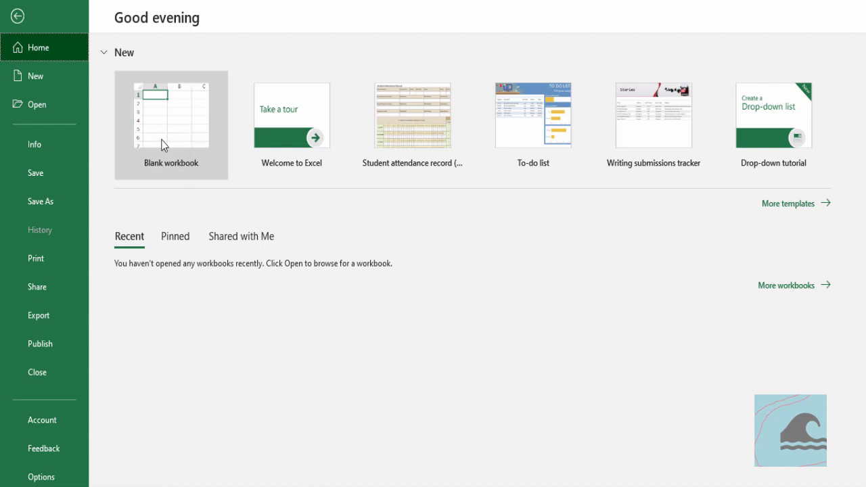
pyautogui.click(193, 137)
pyautogui.click(186, 223)
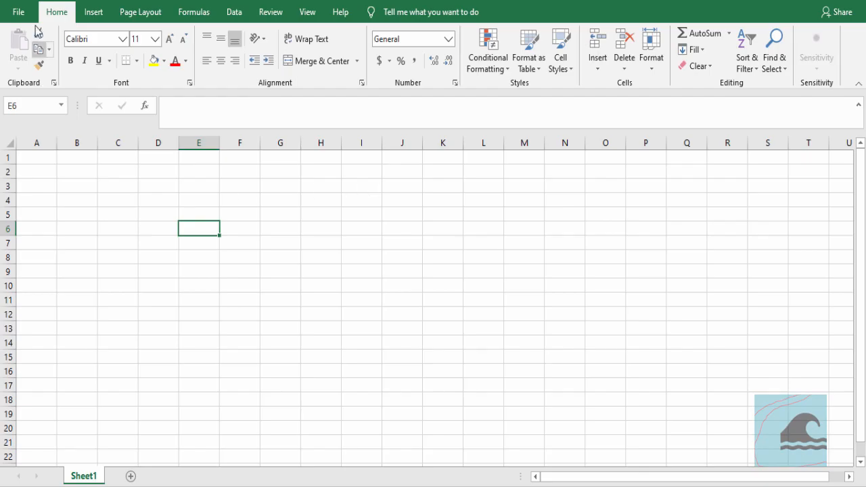
# Preview the simple student attendance record template and close its preview without creating a workbook.
pyautogui.click(18, 12)
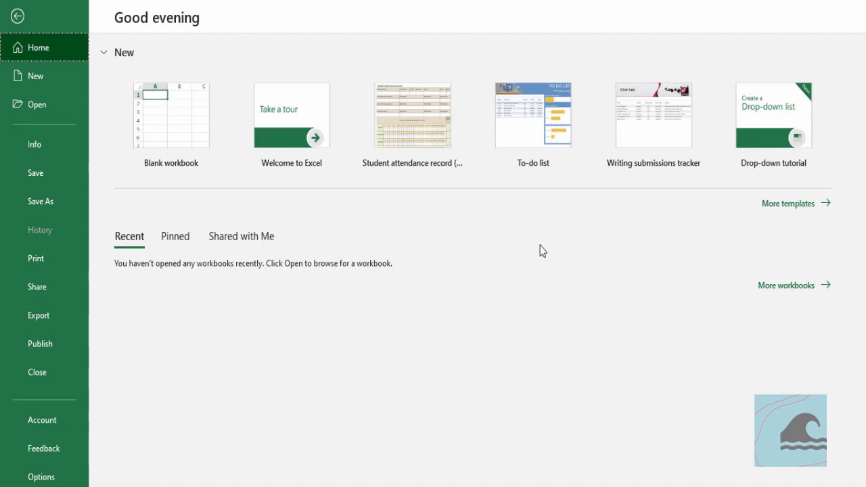
pyautogui.click(420, 135)
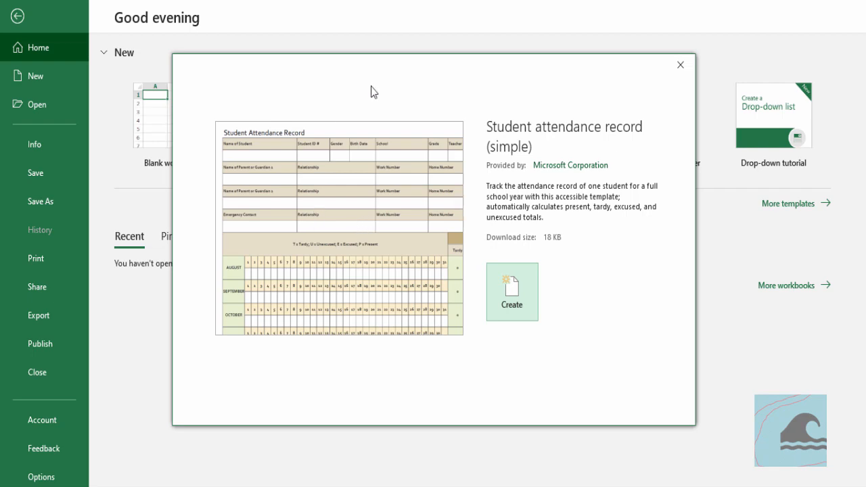
pyautogui.click(681, 66)
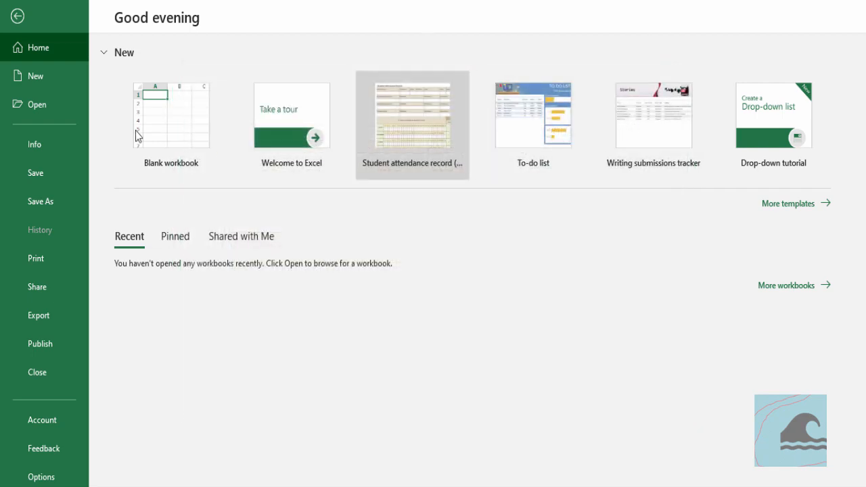
# Search the online templates for "Plan".
pyautogui.click(70, 84)
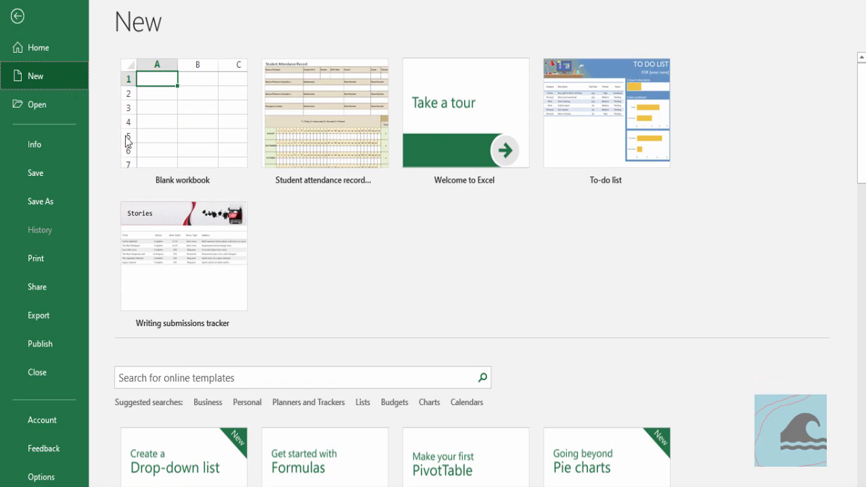
pyautogui.click(202, 378)
pyautogui.scroll(-3, 422, 298)
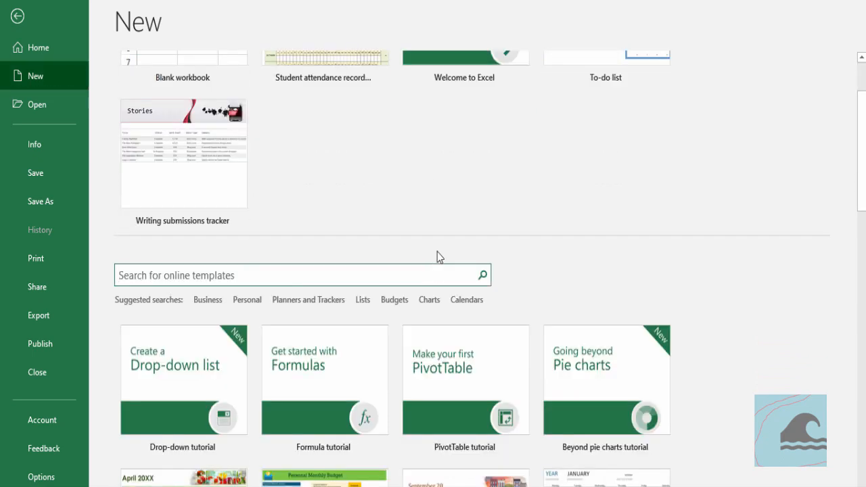
pyautogui.scroll(-2, 620, 132)
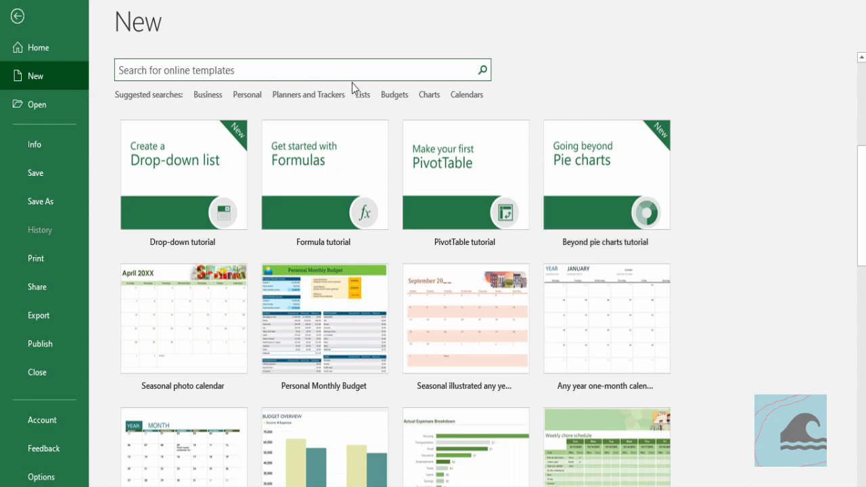
pyautogui.write('Plan')
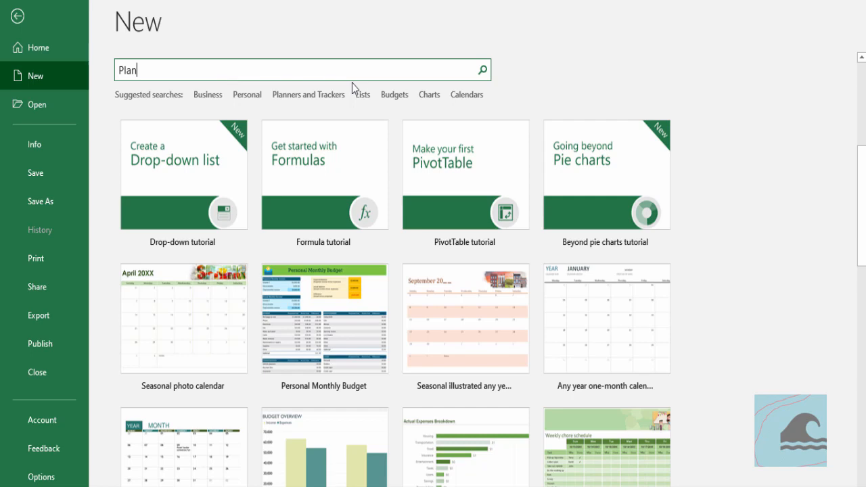
pyautogui.press('Return')
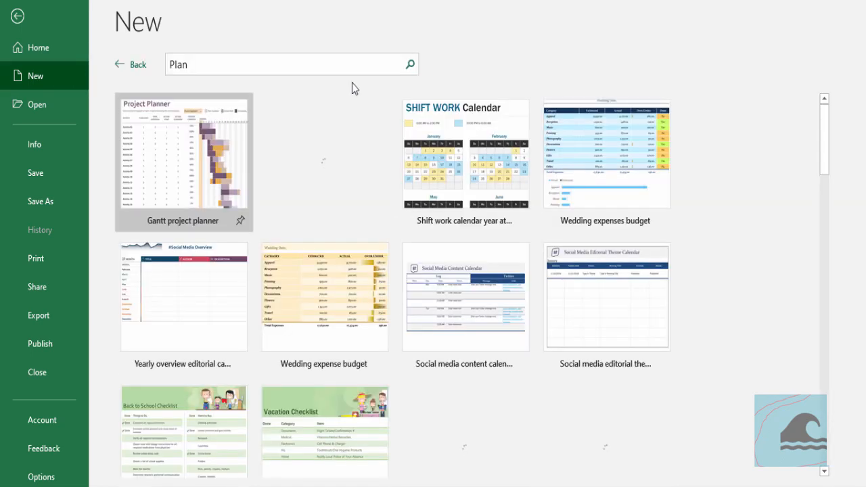
# Browse the planning templates found by the search and return to the overview of new workbook templates.
pyautogui.scroll(-15, 328, 138)
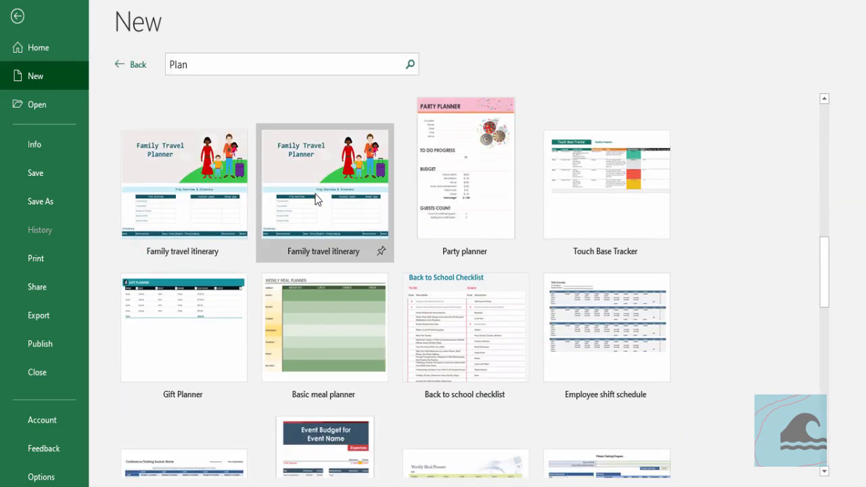
pyautogui.scroll(-12, 249, 326)
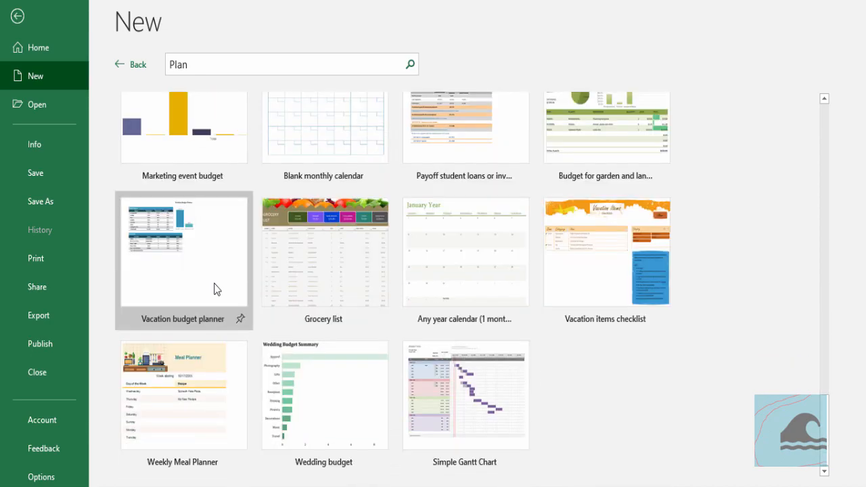
pyautogui.scroll(20, 215, 289)
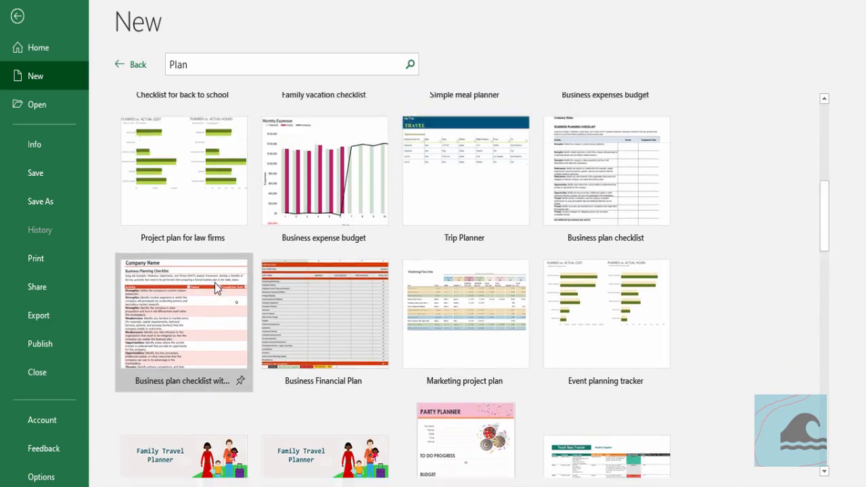
pyautogui.scroll(3, 215, 289)
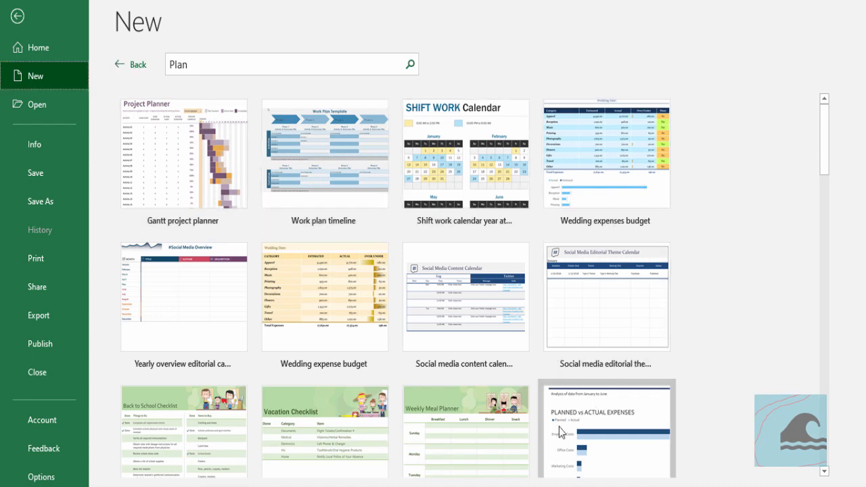
pyautogui.click(120, 65)
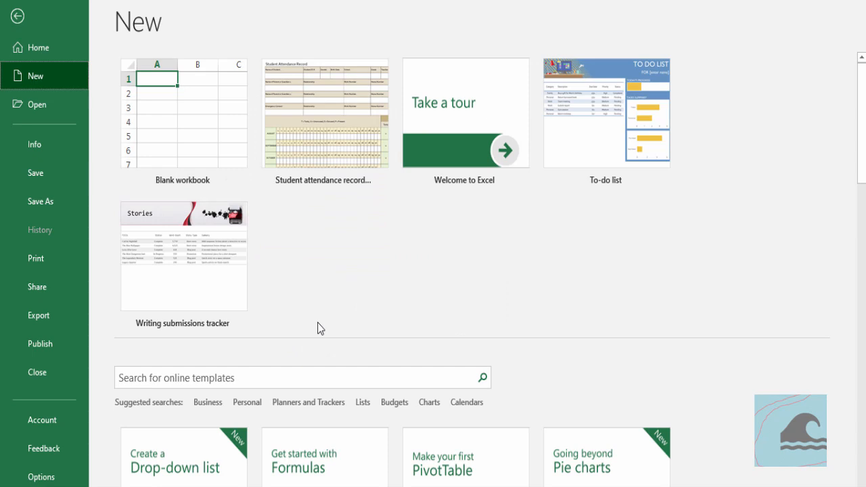
pyautogui.scroll(-1, 306, 310)
pyautogui.click(270, 342)
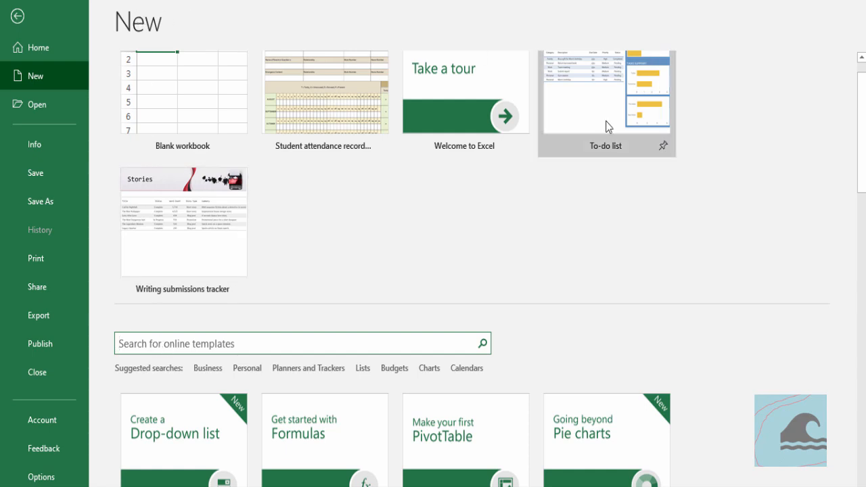
# Review the pinned workbooks and the workbooks shared with this account on the start page.
pyautogui.click(63, 55)
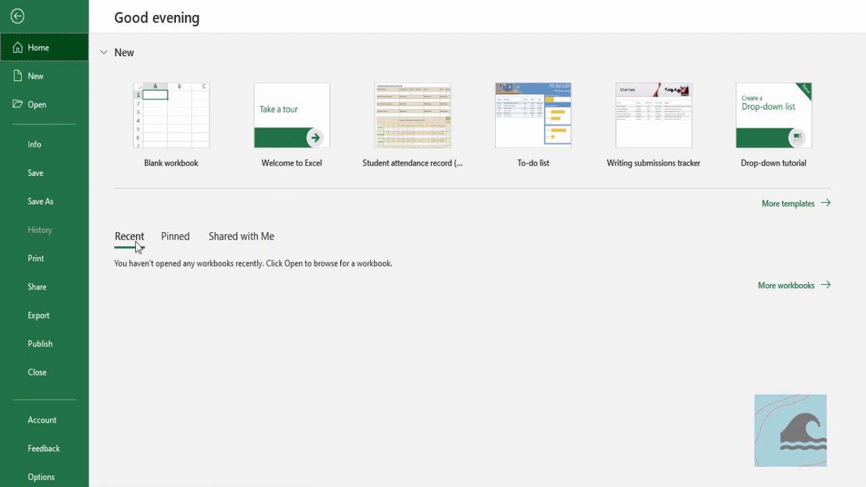
pyautogui.click(174, 244)
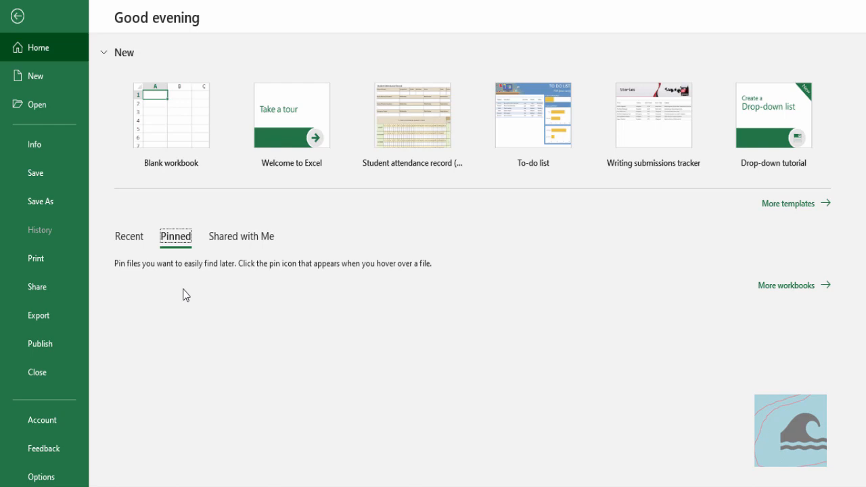
pyautogui.click(240, 238)
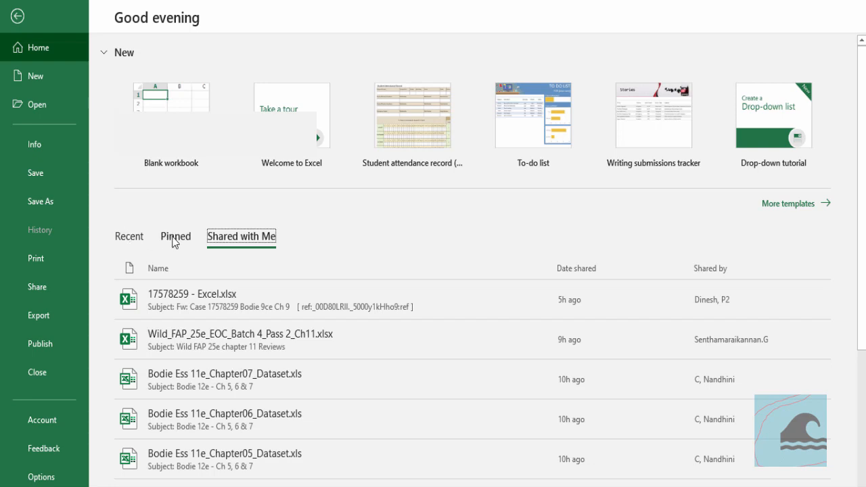
pyautogui.click(175, 238)
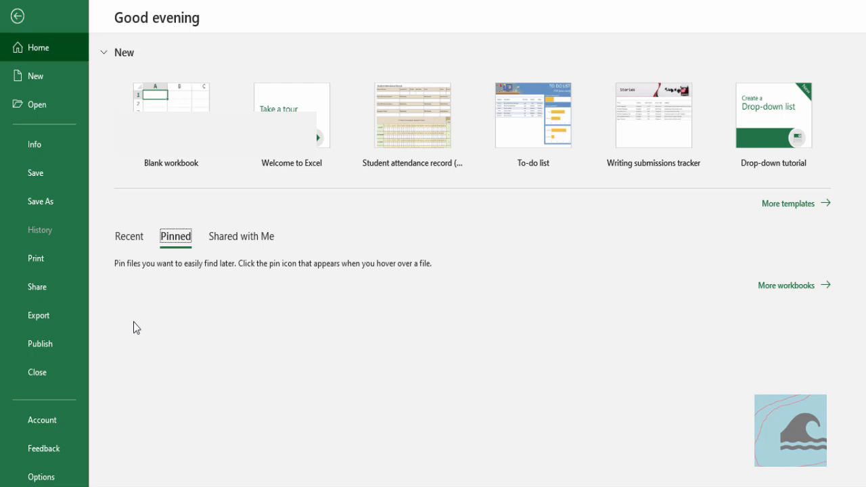
# View the full selection of workbooks and locations to open from, go back to the worksheet and reopen the start page.
pyautogui.click(788, 286)
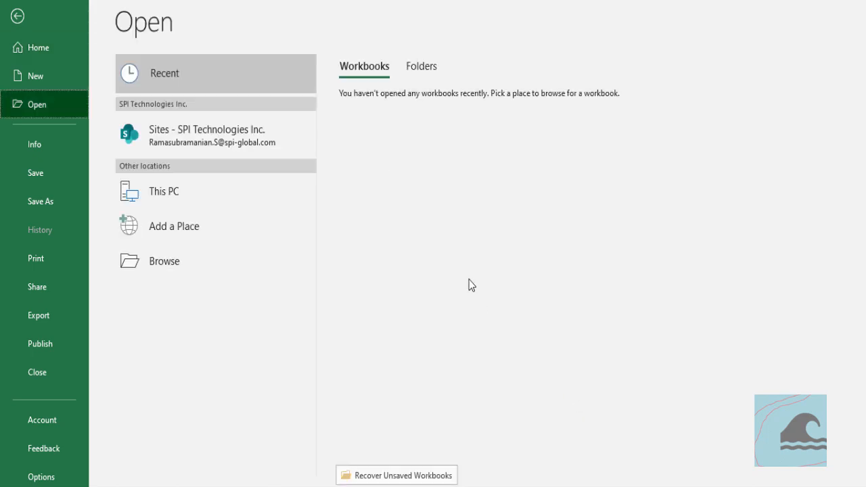
pyautogui.click(18, 17)
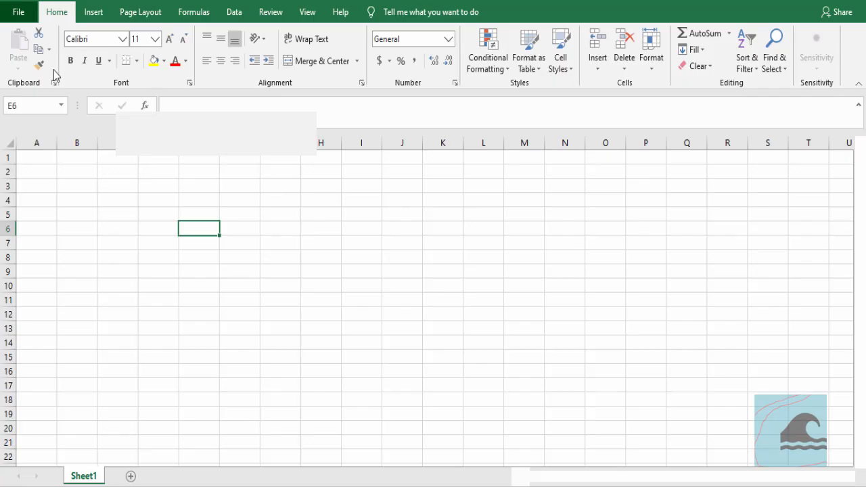
pyautogui.click(18, 12)
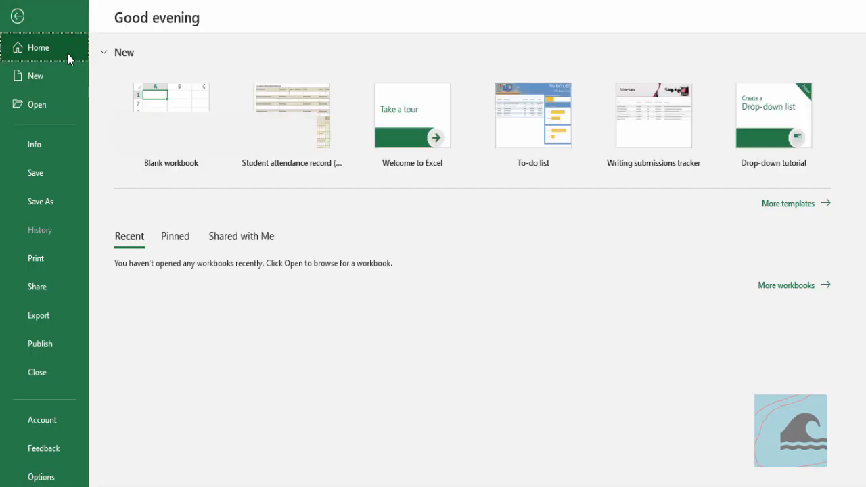
# Browse the templates for new workbooks through to the end of the list.
pyautogui.click(59, 80)
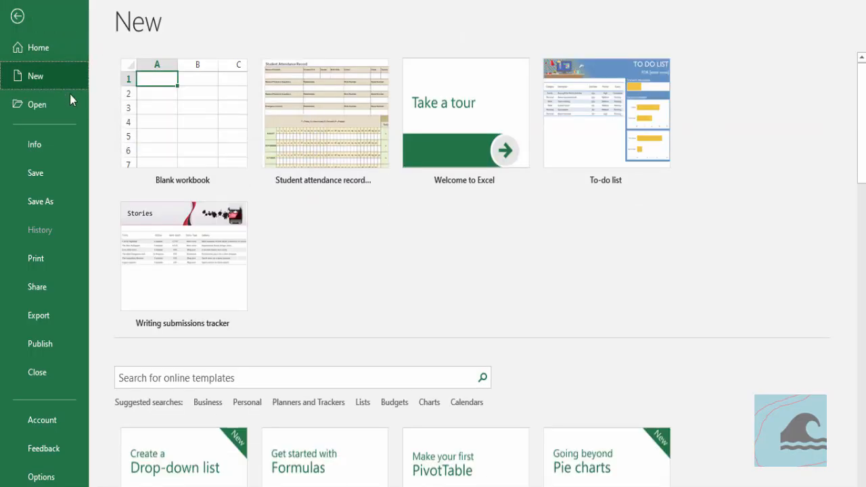
pyautogui.scroll(-15, 690, 346)
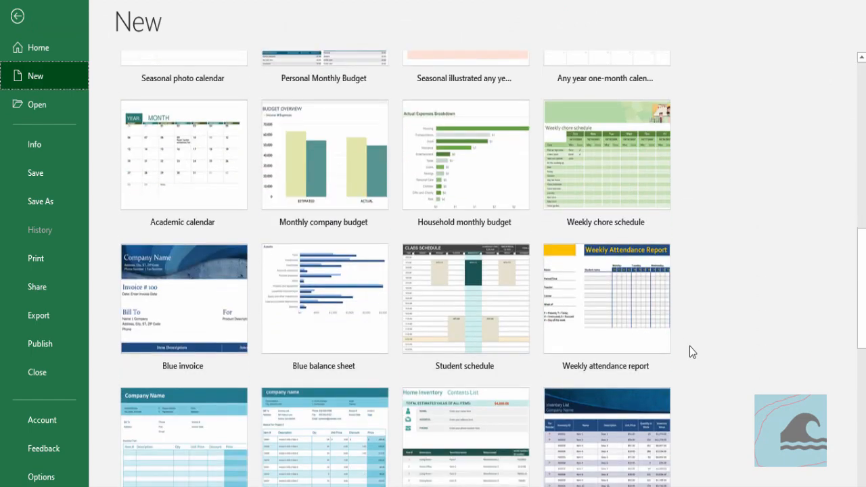
pyautogui.scroll(-2, 690, 352)
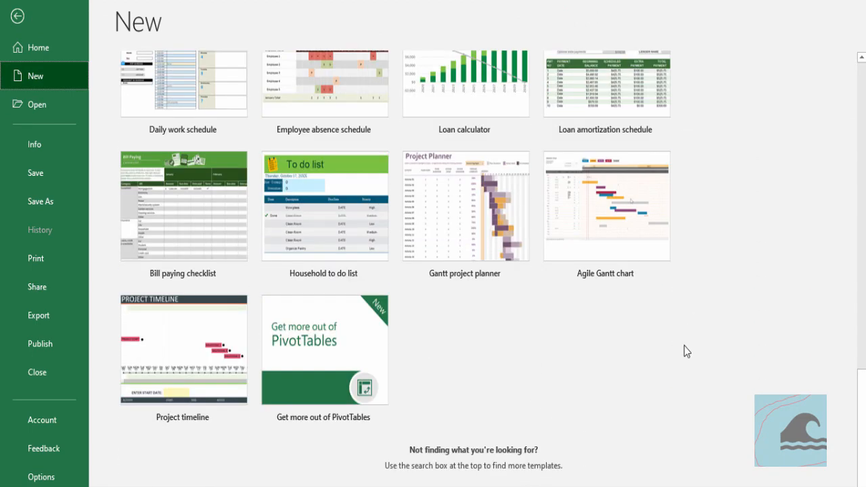
# Review the recent workbooks and recent folders available for opening, then return to the worksheet.
pyautogui.click(52, 110)
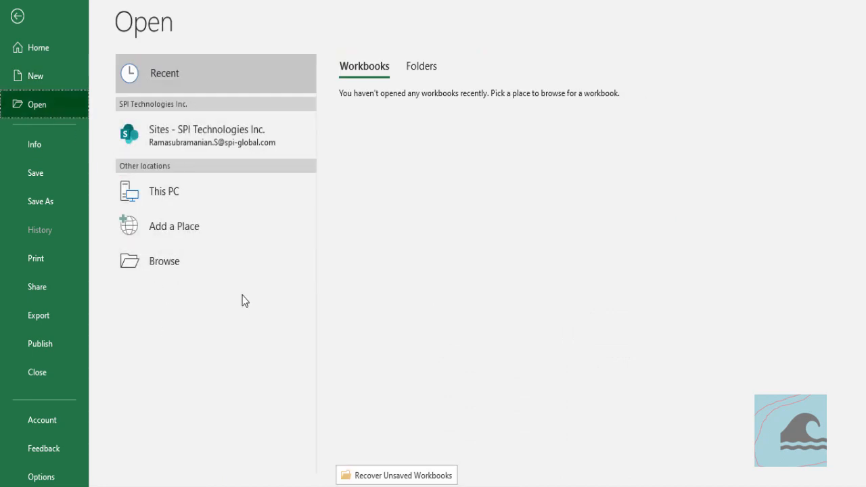
pyautogui.click(430, 69)
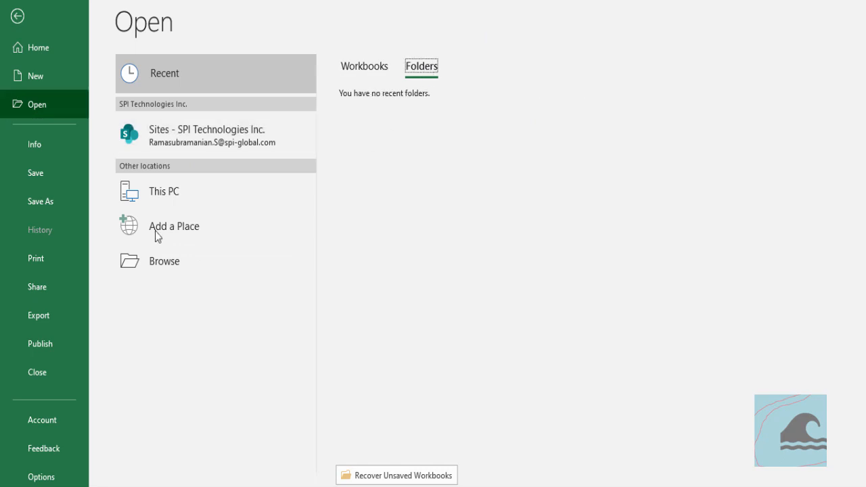
pyautogui.click(68, 114)
pyautogui.press('Escape')
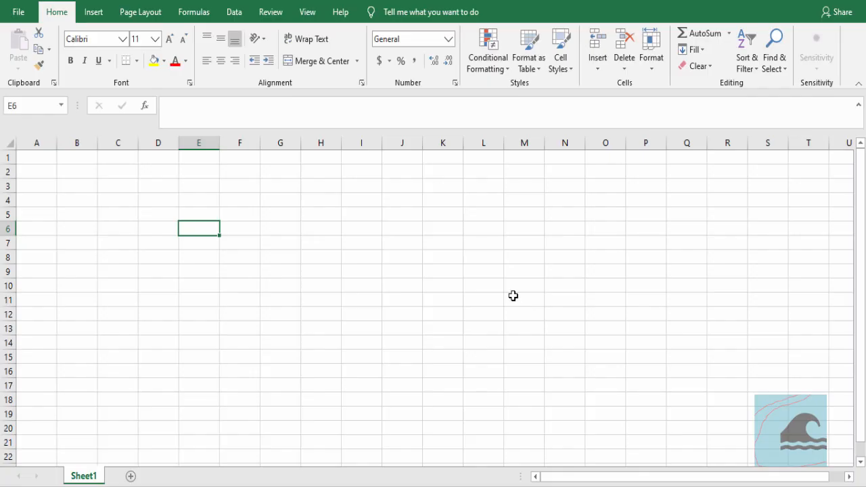
# Browse to the Excel > Support folder on Local Disk (F:) and open Episode 9.xlsx as read-only.
pyautogui.click(18, 12)
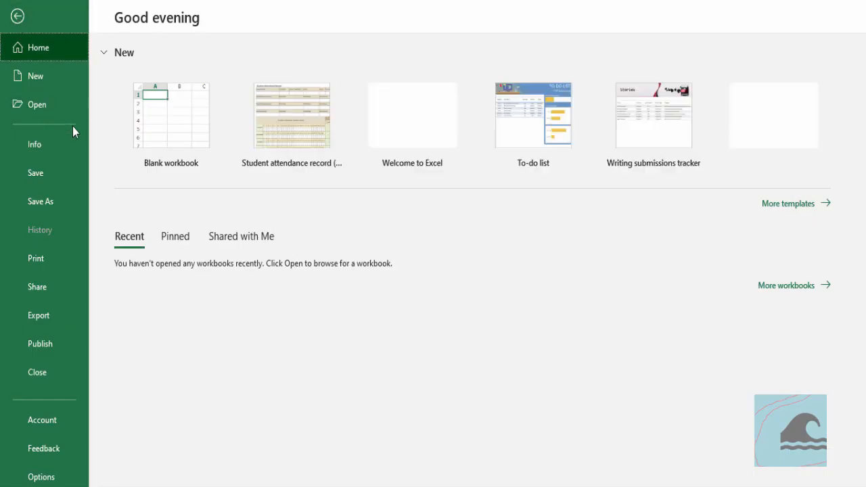
pyautogui.click(71, 112)
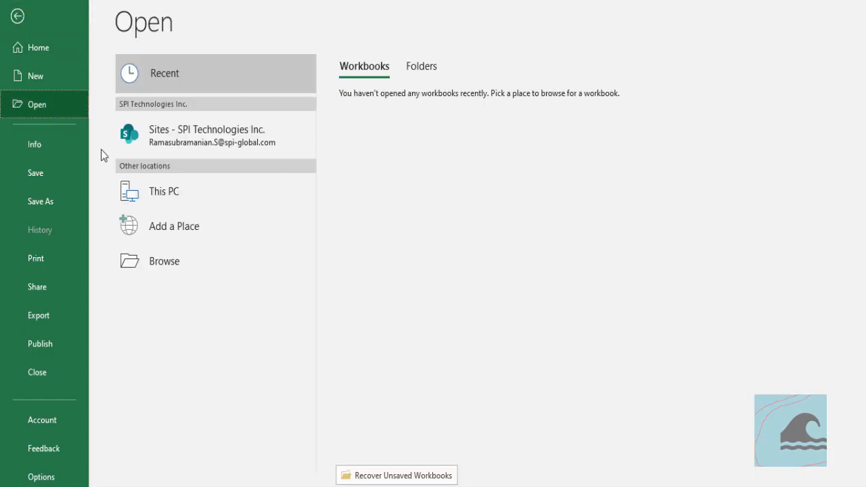
pyautogui.click(215, 268)
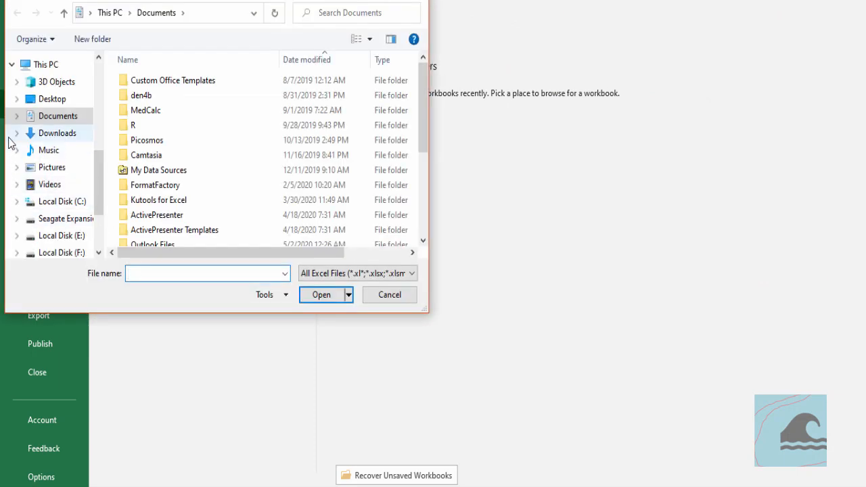
pyautogui.click(57, 134)
pyautogui.scroll(-3, 114, 227)
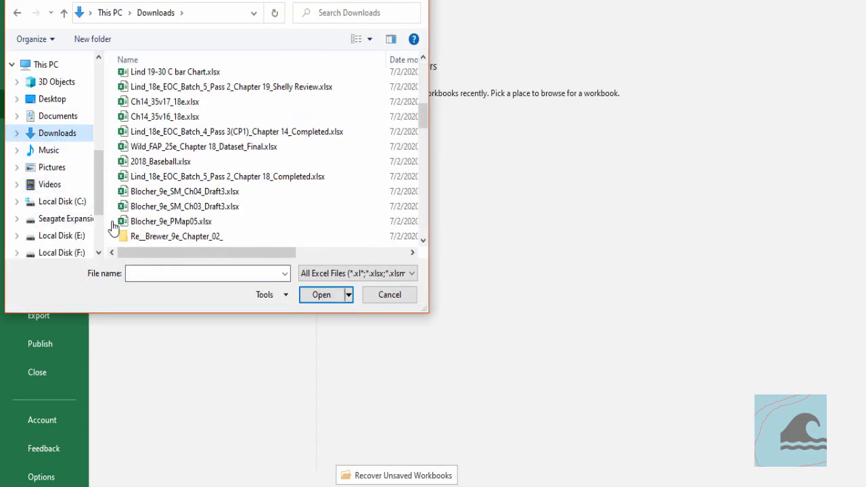
pyautogui.click(62, 103)
pyautogui.click(67, 117)
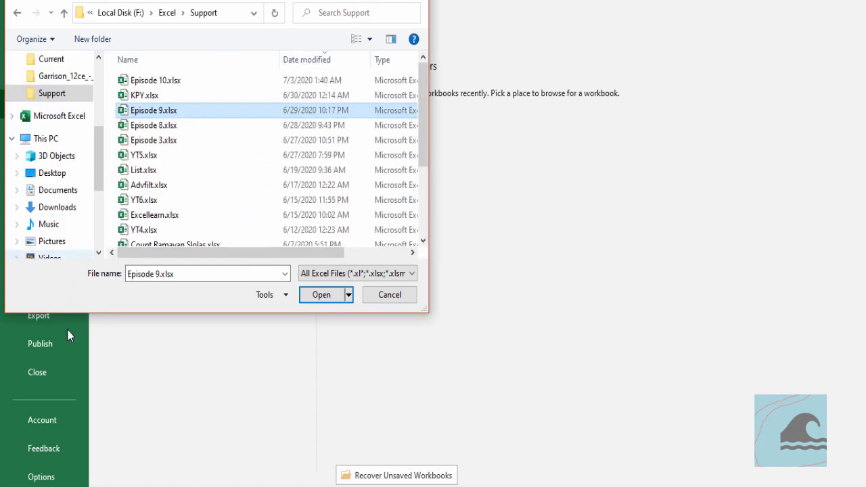
pyautogui.click(349, 296)
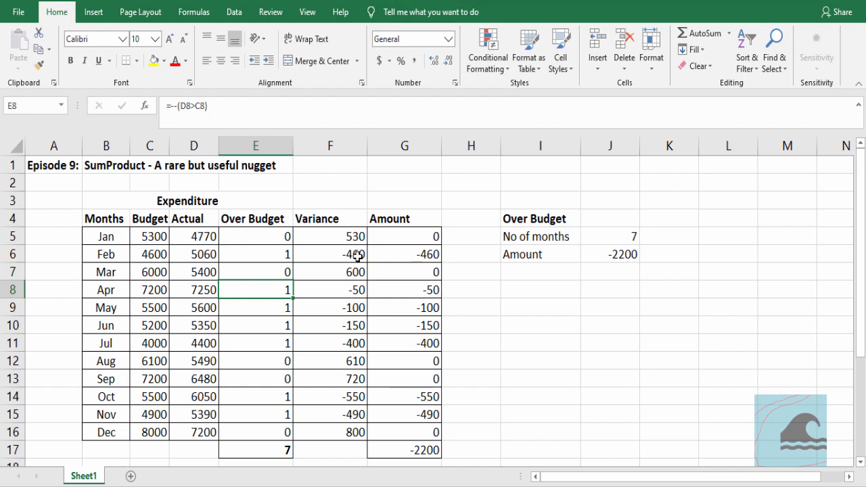
# Enter "sooos" in cell I8 and try to save the read-only workbook.
pyautogui.moveTo(380, 275); pyautogui.dragTo(378, 286)
pyautogui.press('Down')
pyautogui.press('Right')
pyautogui.press('Right')
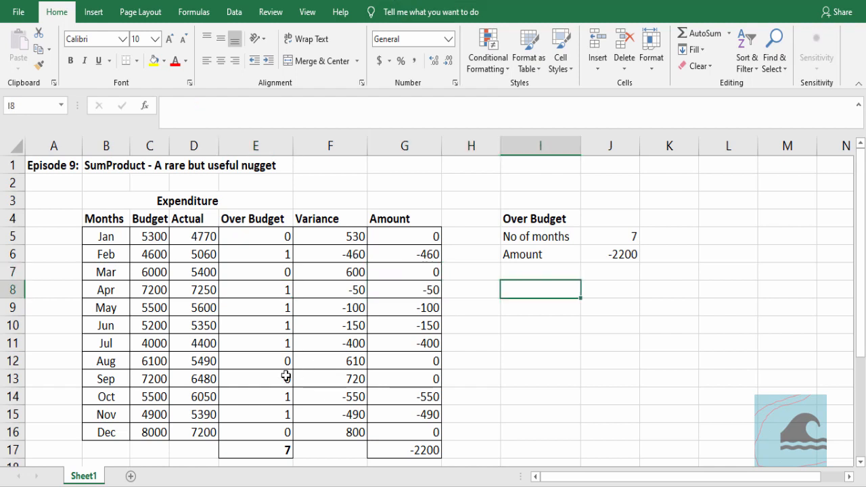
pyautogui.write('sooos')
pyautogui.press('Return')
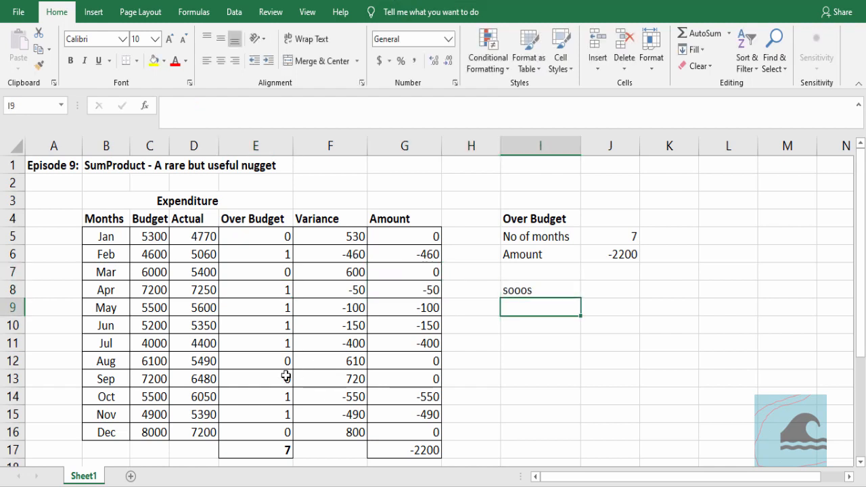
pyautogui.hotkey('ctrl', 's')
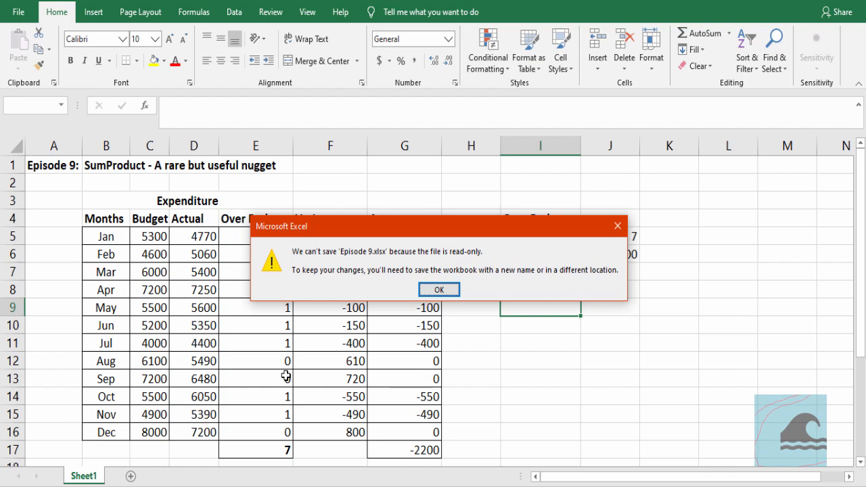
pyautogui.press('Return')
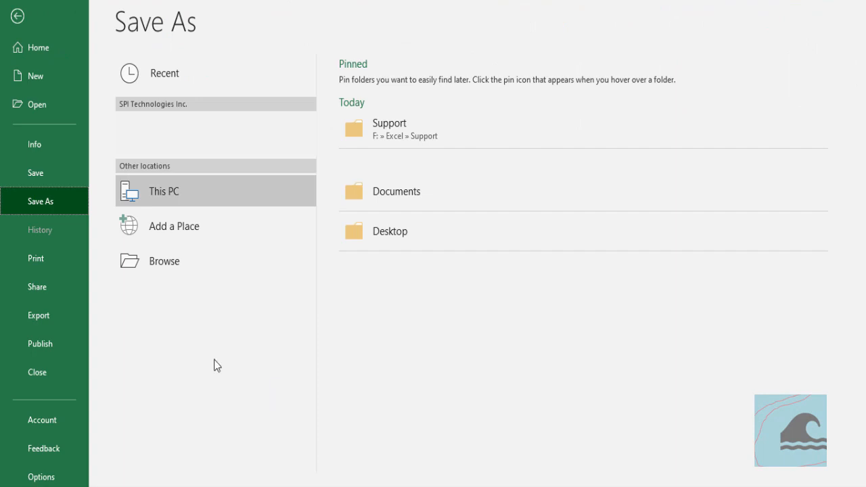
# Review the alternative ways of opening Episode 9.xlsx from the Support folder and return to the worksheet.
pyautogui.click(42, 105)
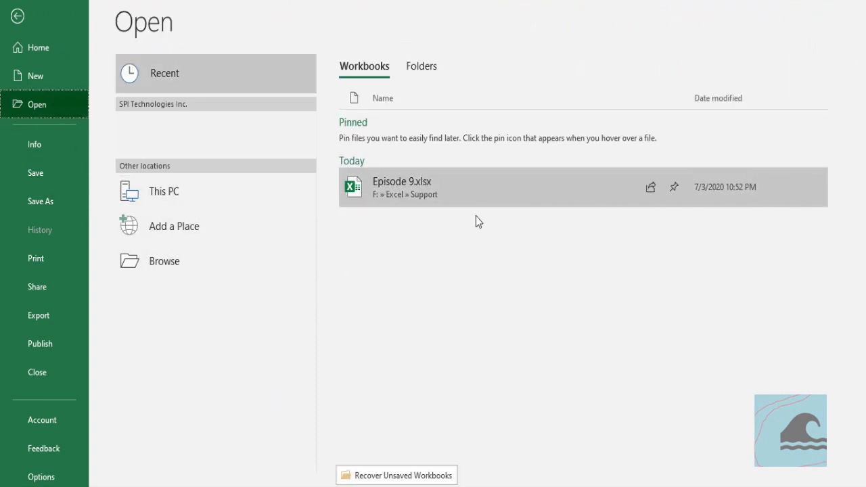
pyautogui.click(202, 271)
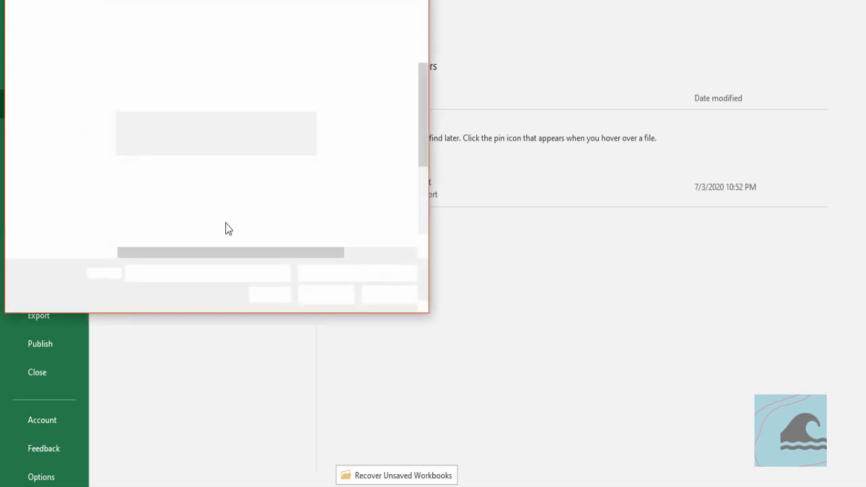
pyautogui.click(154, 109)
pyautogui.click(349, 295)
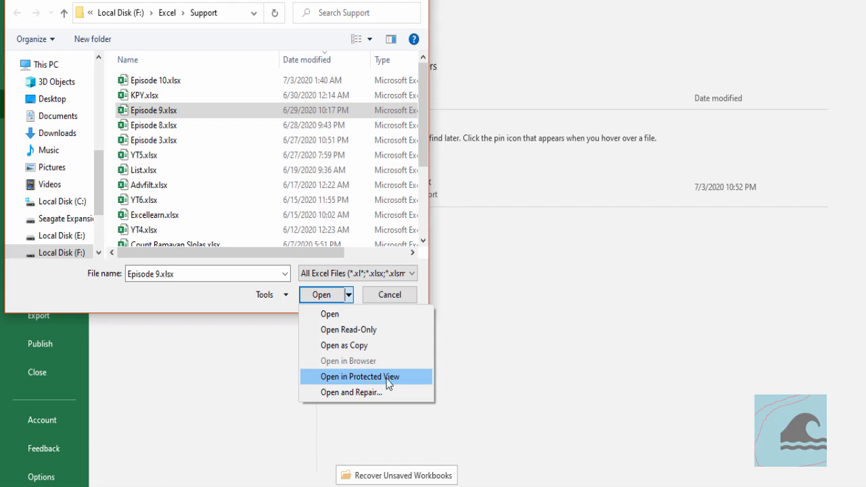
pyautogui.click(350, 383)
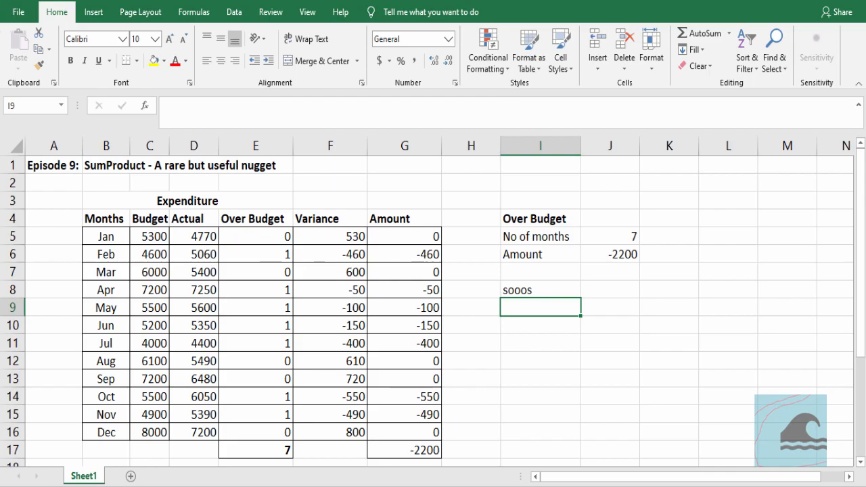
# Browse to the Support folder again and review the ways of opening Episode 8.xlsx.
pyautogui.click(18, 12)
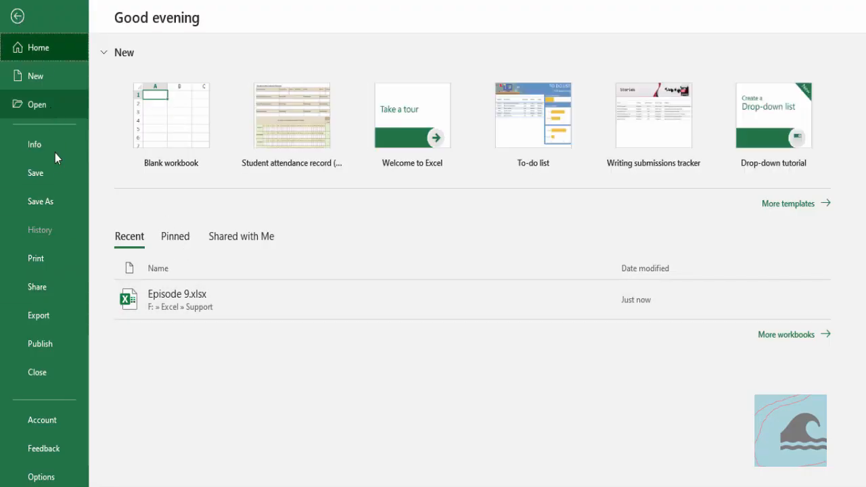
pyautogui.hotkey('ctrl', 'o')
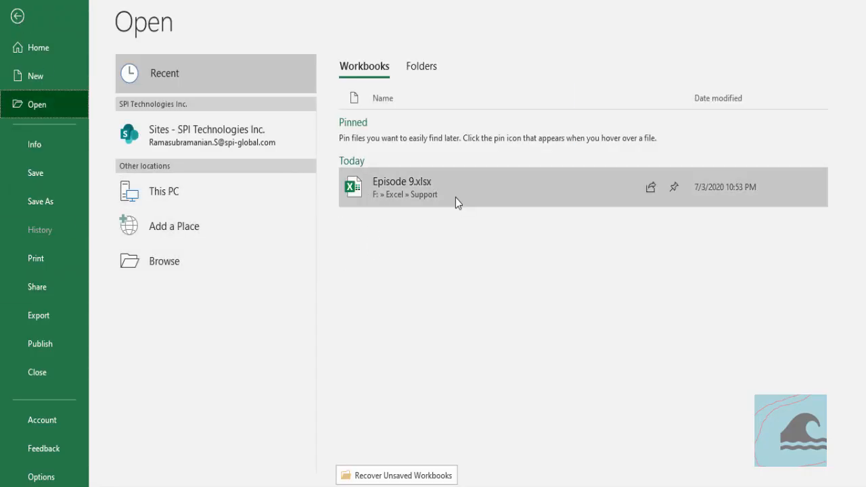
pyautogui.click(183, 259)
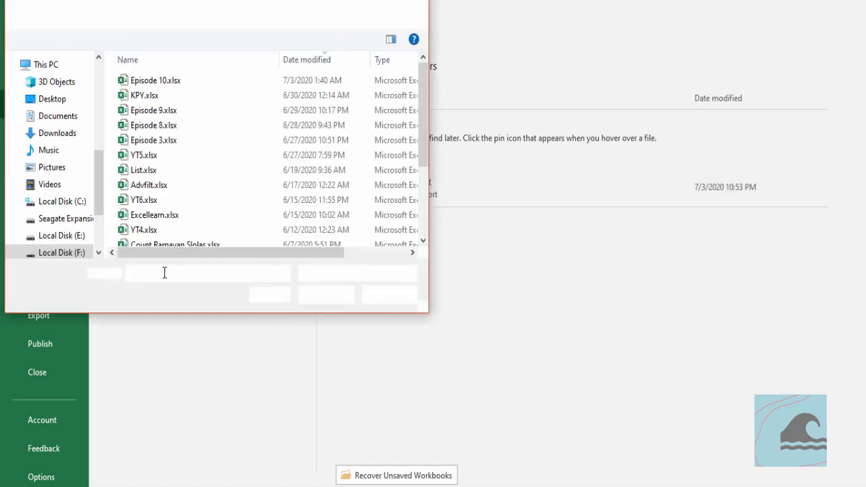
pyautogui.click(349, 295)
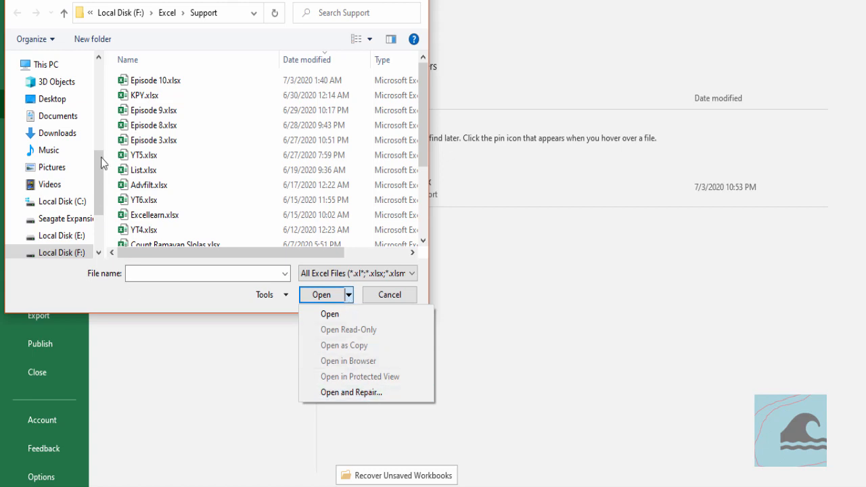
pyautogui.click(174, 141)
pyautogui.click(181, 127)
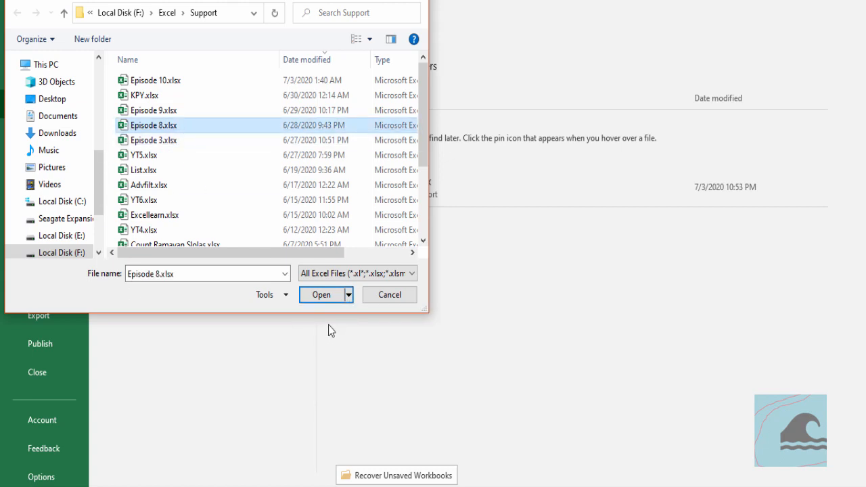
pyautogui.click(349, 296)
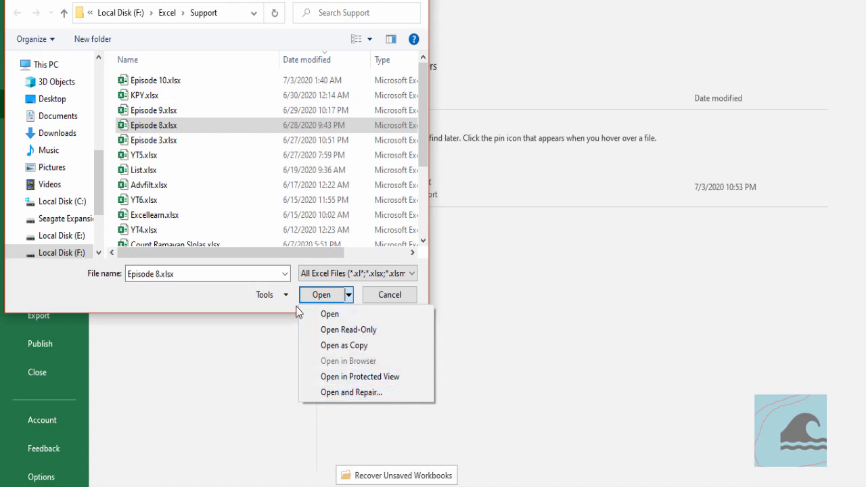
# Review the file types that can be opened and cancel the file selection.
pyautogui.click(404, 274)
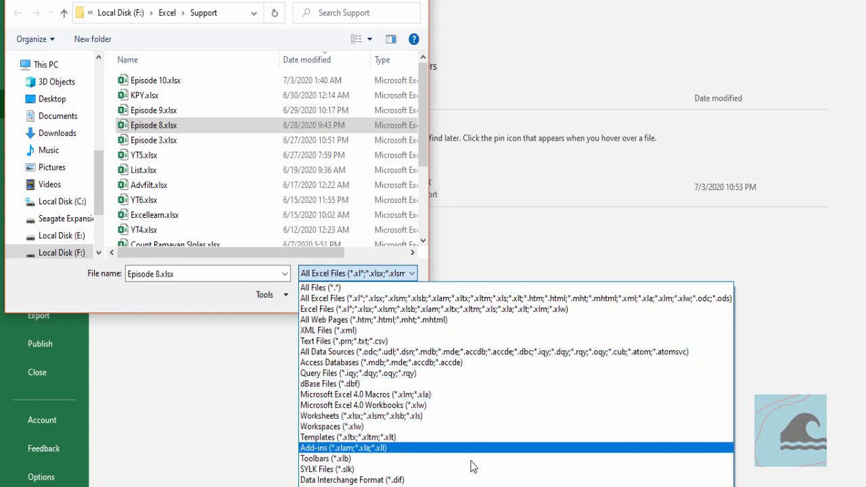
pyautogui.click(444, 172)
pyautogui.click(392, 296)
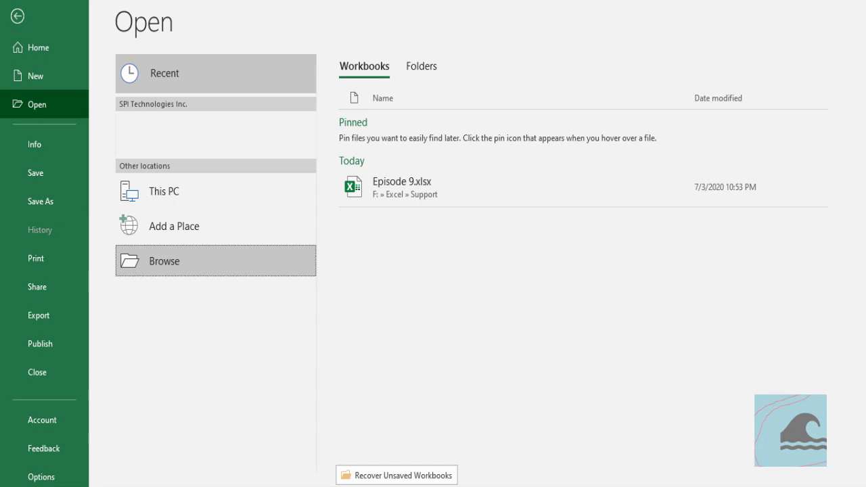
# Review the information on the Episode 9 workbook and its protection options, from Restrict Access to Mark as Final.
pyautogui.click(48, 140)
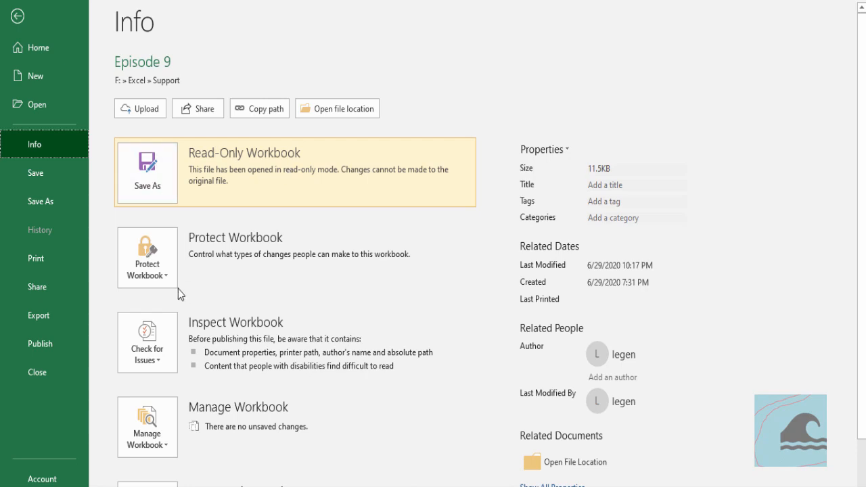
pyautogui.click(153, 273)
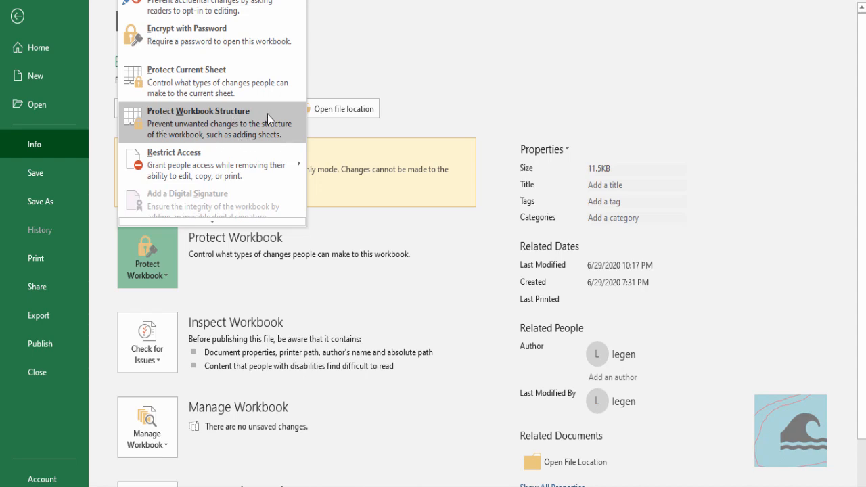
pyautogui.moveTo(234, 173)
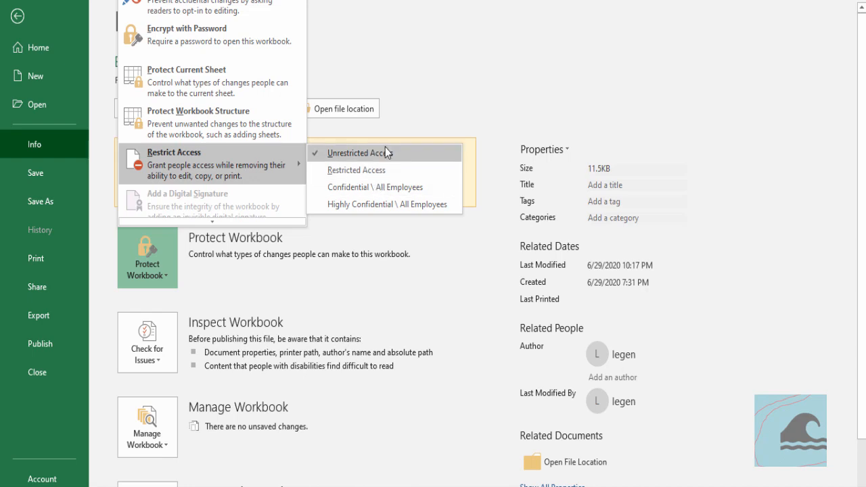
pyautogui.scroll(-1, 207, 183)
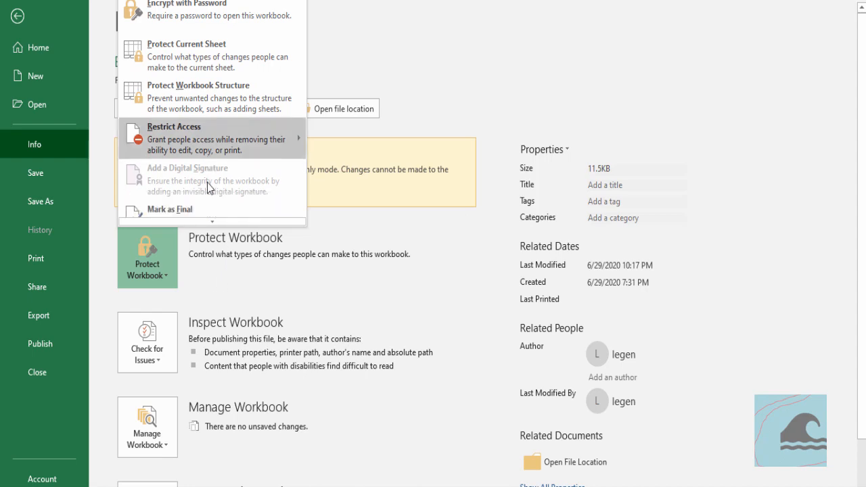
pyautogui.scroll(-1, 217, 174)
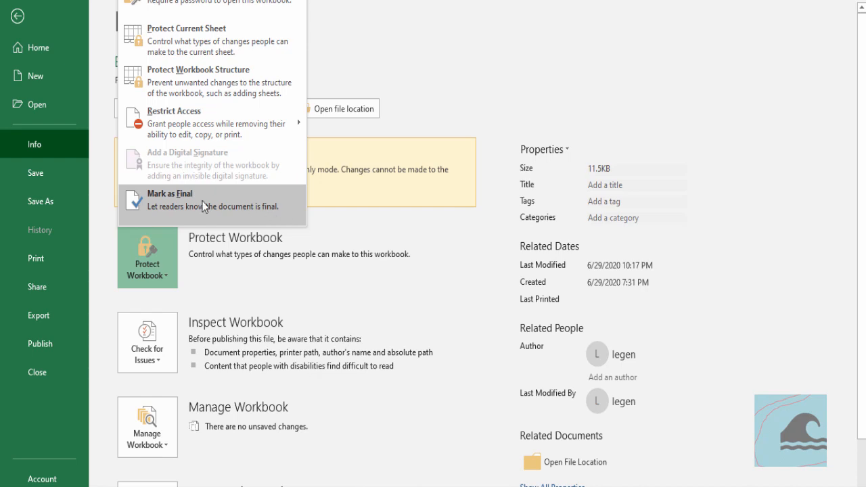
pyautogui.click(290, 269)
# Review the options for checking the Episode 9 workbook for issues and choose to inspect the document.
pyautogui.scroll(-1, 290, 268)
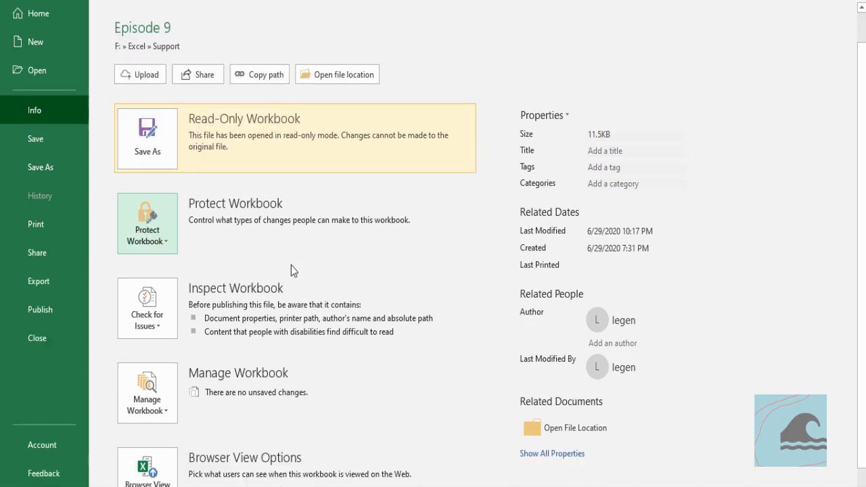
pyautogui.click(163, 327)
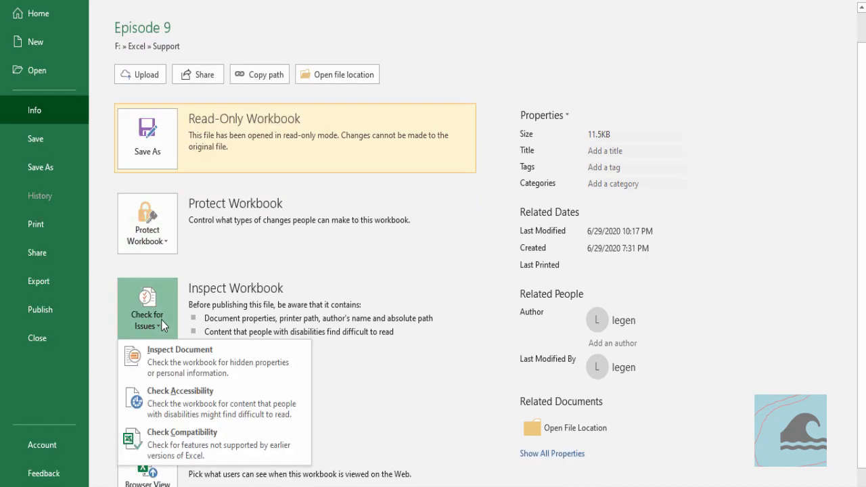
pyautogui.click(218, 290)
pyautogui.scroll(-1, 218, 290)
pyautogui.click(162, 288)
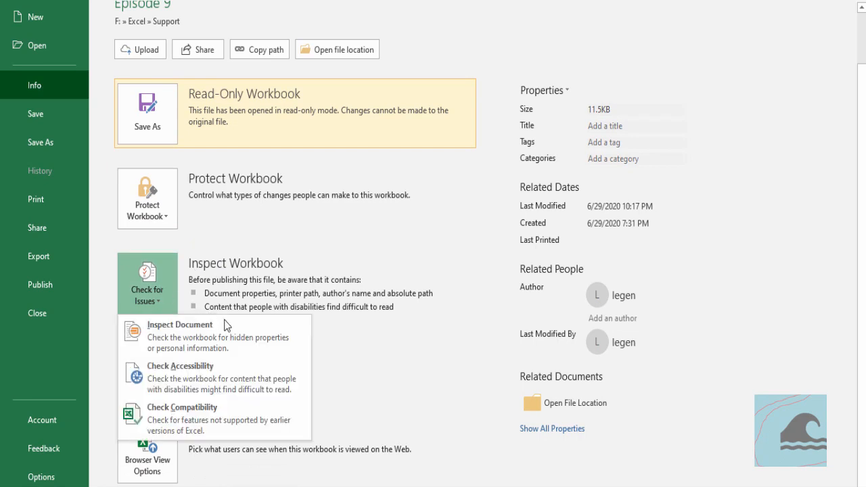
pyautogui.click(270, 336)
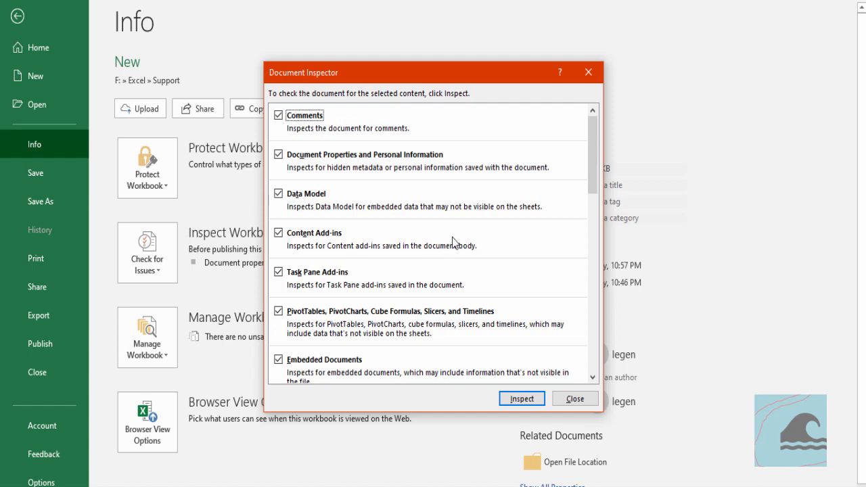
# Examine the content types the Document Inspector can check in the New workbook, from Comments to Invisible Content, and close it without inspecting.
pyautogui.scroll(-1, 478, 218)
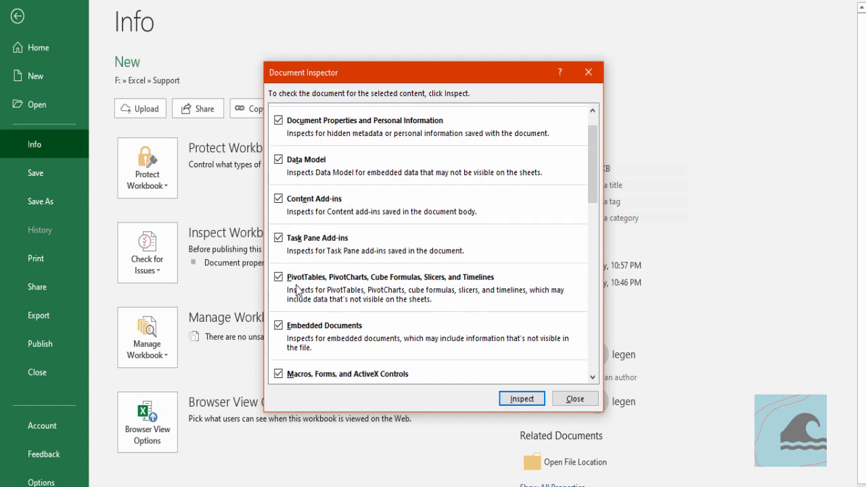
pyautogui.scroll(-2, 362, 298)
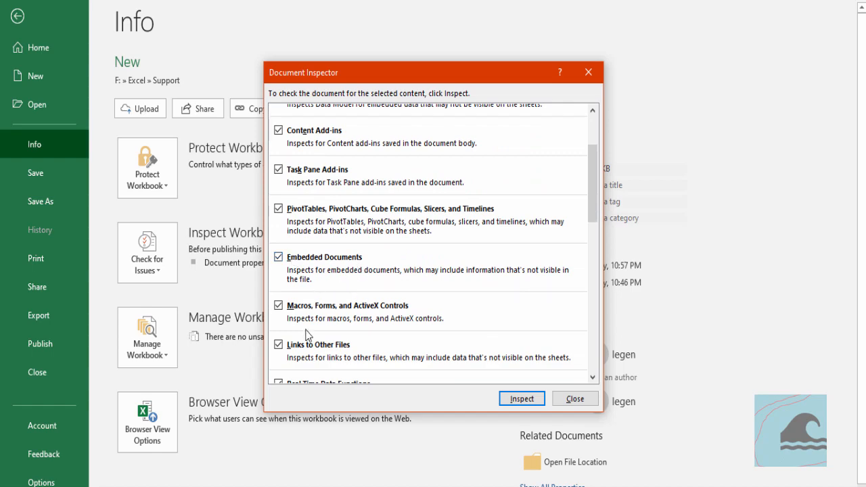
pyautogui.scroll(-2, 367, 314)
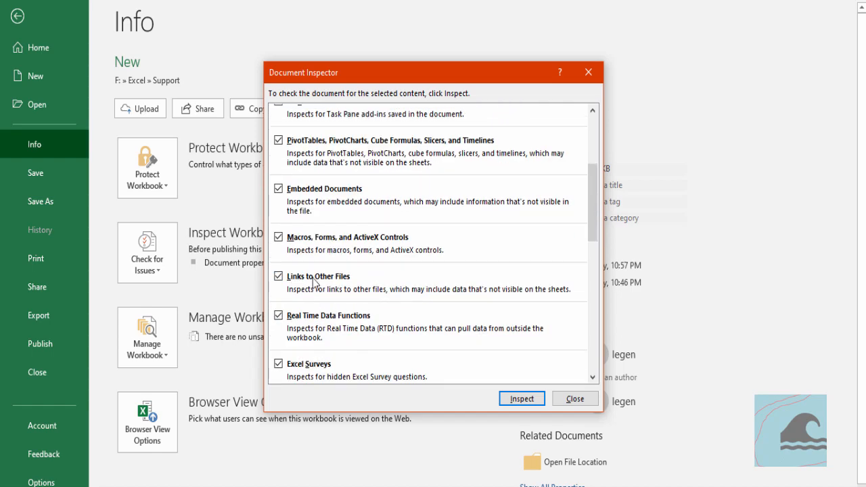
pyautogui.scroll(-3, 344, 229)
pyautogui.scroll(-9, 354, 223)
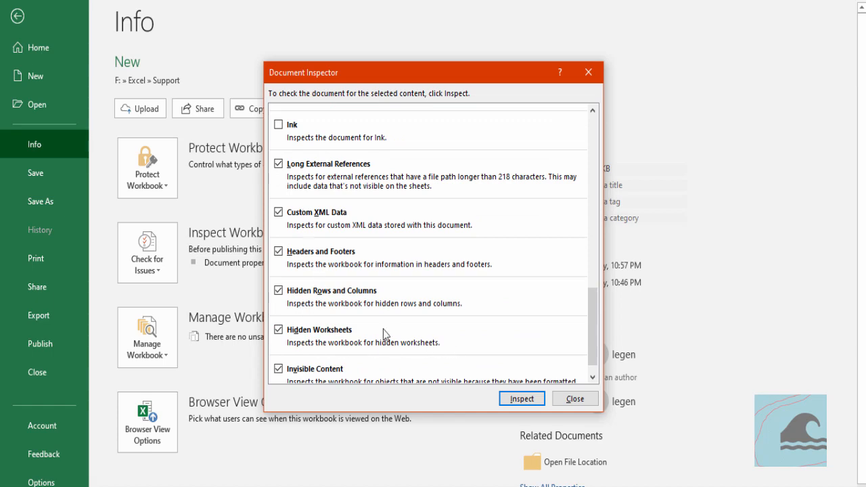
pyautogui.scroll(-1, 371, 326)
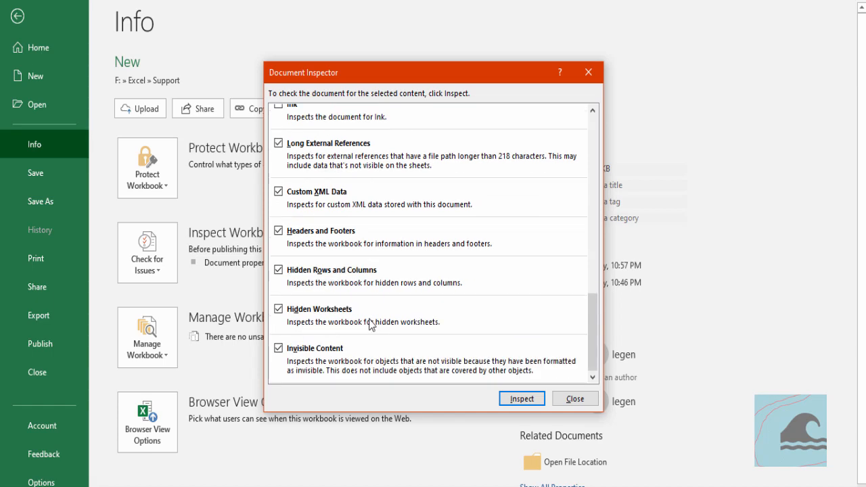
pyautogui.scroll(5, 359, 276)
pyautogui.scroll(5, 359, 277)
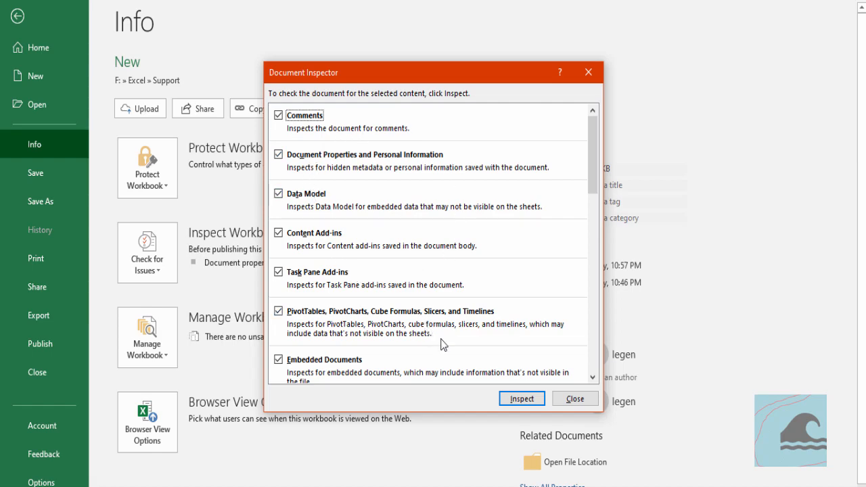
pyautogui.scroll(-10, 458, 346)
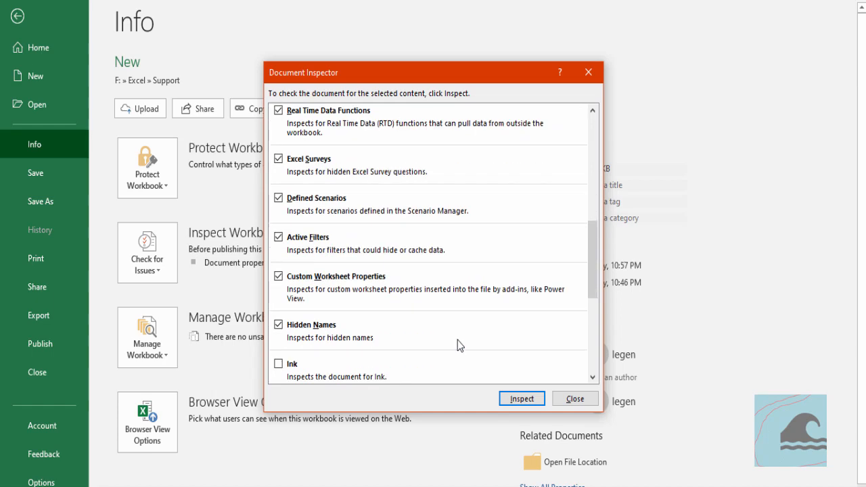
pyautogui.scroll(-3, 457, 346)
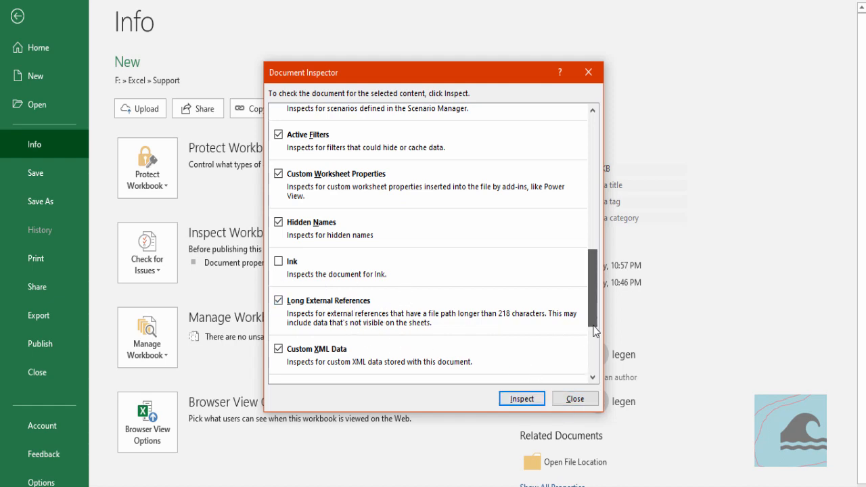
pyautogui.moveTo(595, 321); pyautogui.dragTo(594, 367)
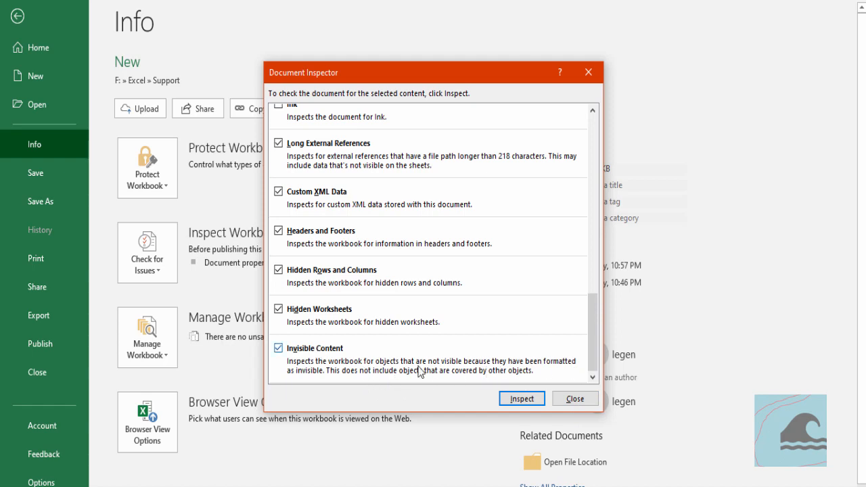
pyautogui.click(572, 398)
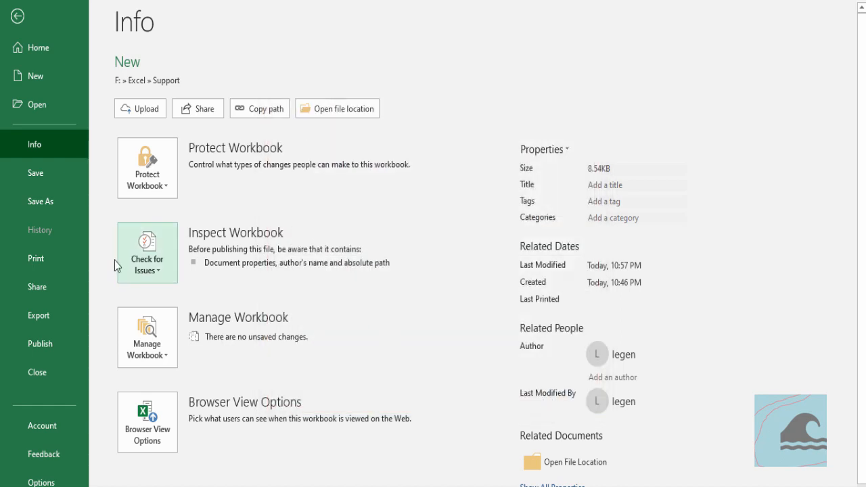
# Browse the recoverable unsaved workbooks in the UnsavedFiles folder and cancel without opening any.
pyautogui.click(163, 338)
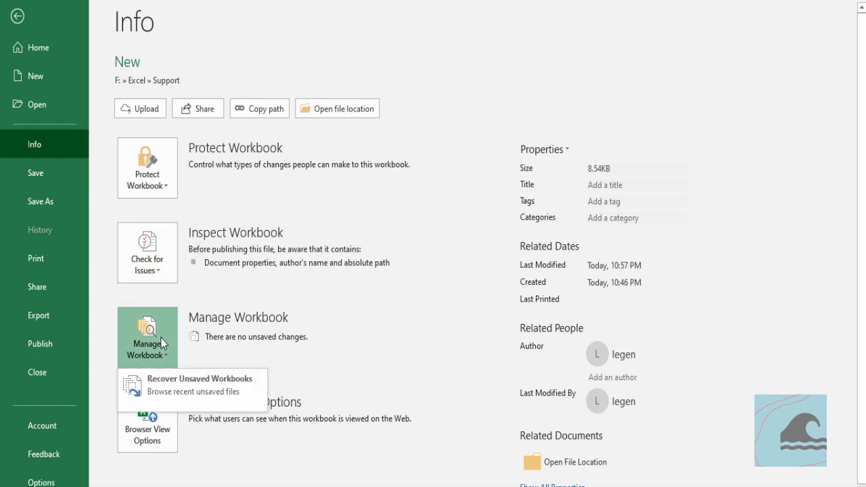
pyautogui.click(212, 388)
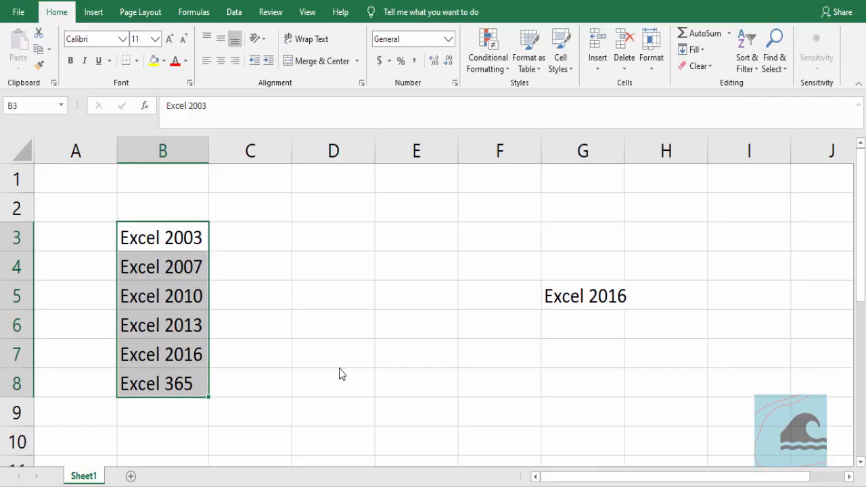
pyautogui.moveTo(215, 242); pyautogui.dragTo(292, 7)
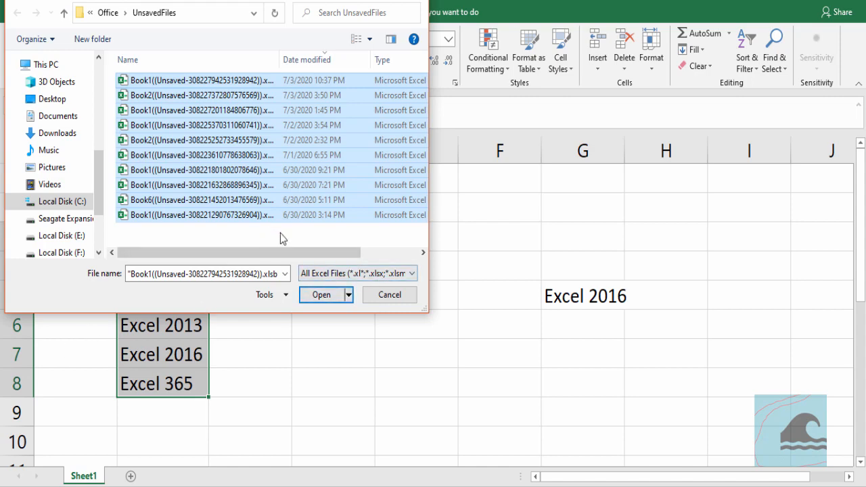
pyautogui.click(403, 296)
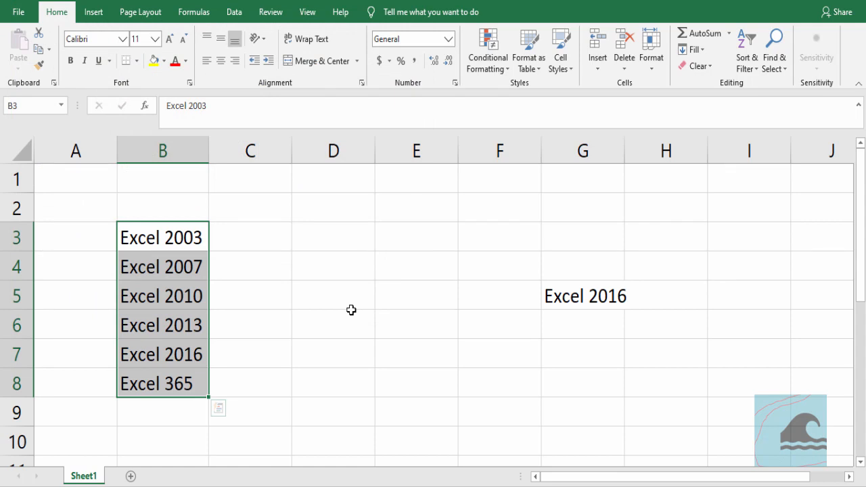
# Return to the New workbook's information page and review its Manage Workbook options.
pyautogui.click(22, 16)
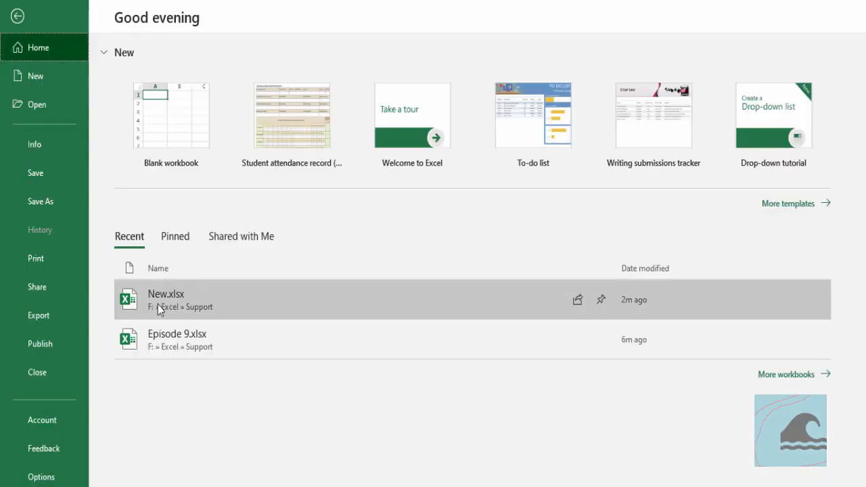
pyautogui.click(40, 144)
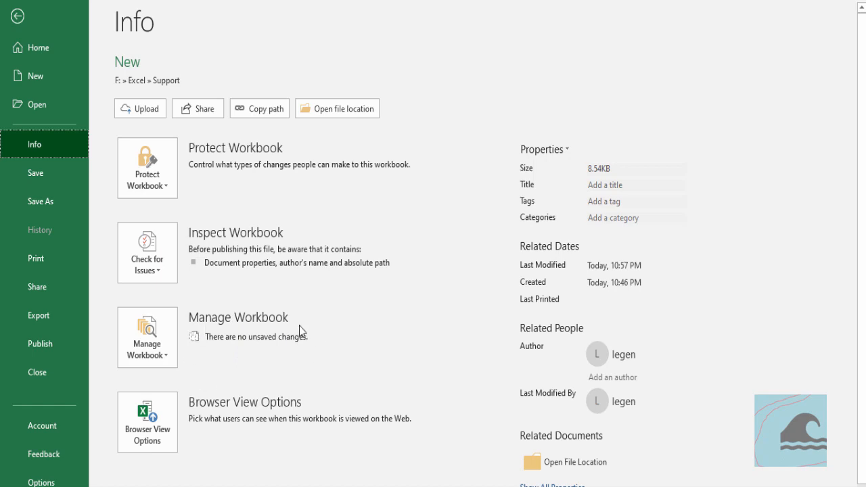
pyautogui.click(170, 351)
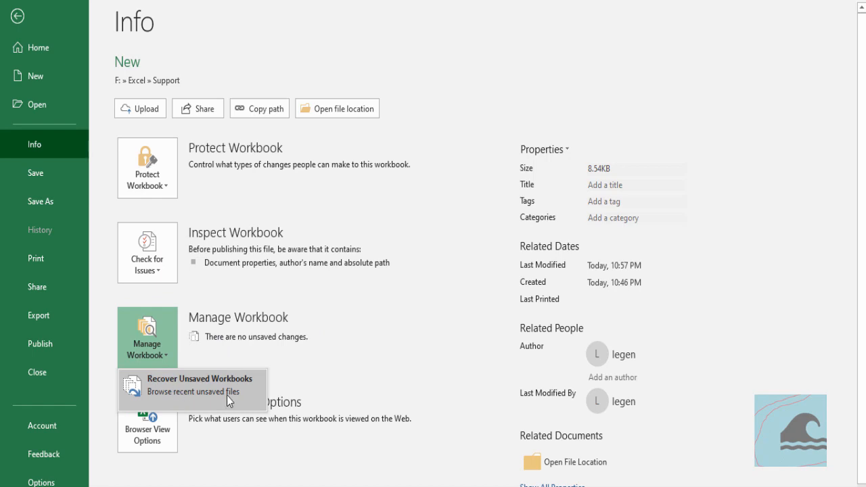
pyautogui.click(320, 346)
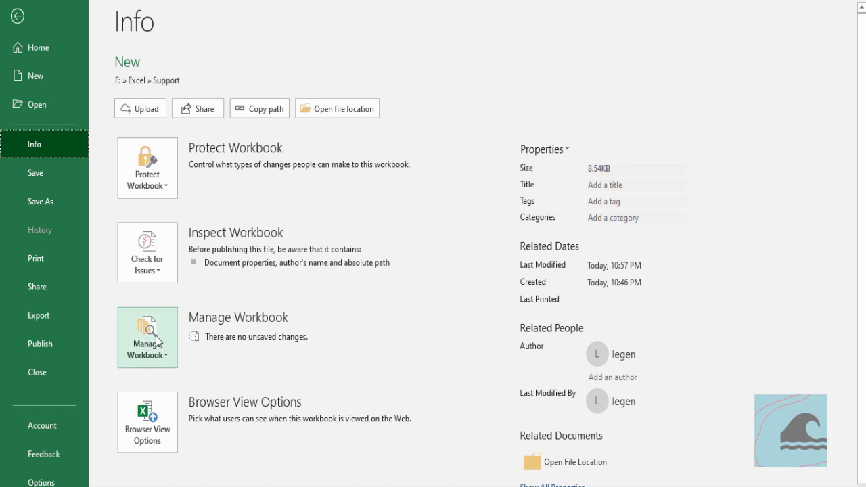
# Review the Browser View Options, trying the Sheets display with Sheet1 cleared, restoring Entire Workbook and viewing the parameters, and cancel.
pyautogui.click(147, 416)
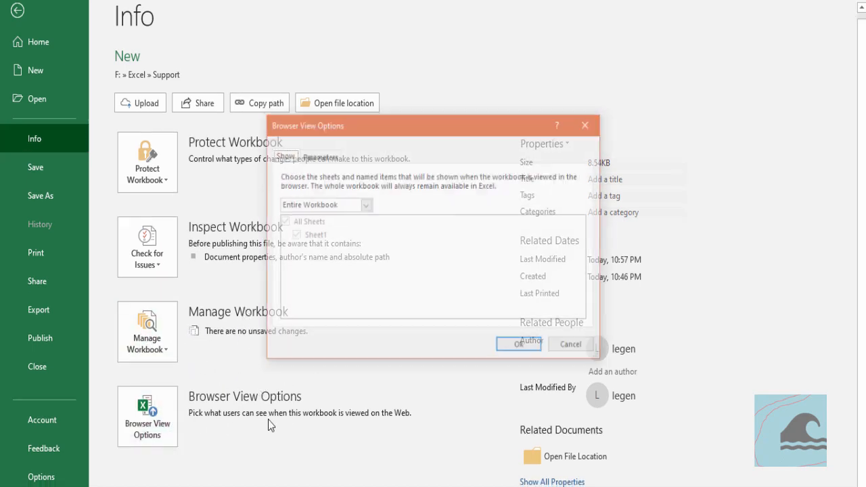
pyautogui.click(331, 157)
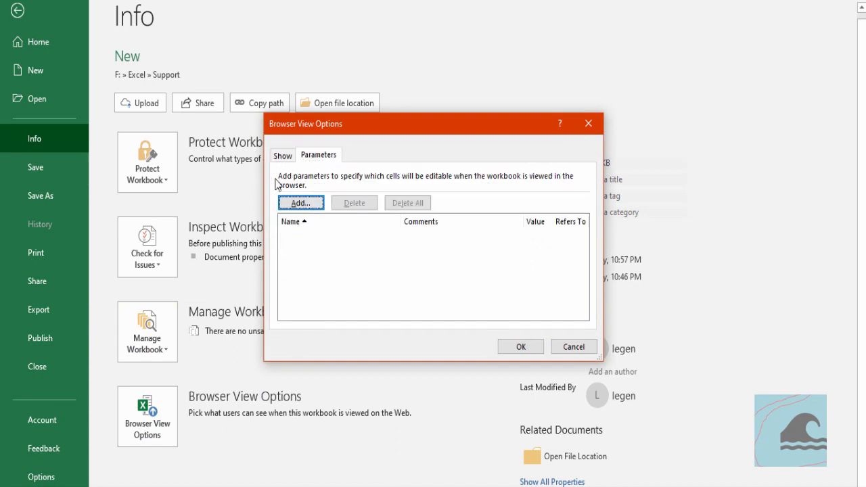
pyautogui.click(284, 156)
pyautogui.click(321, 205)
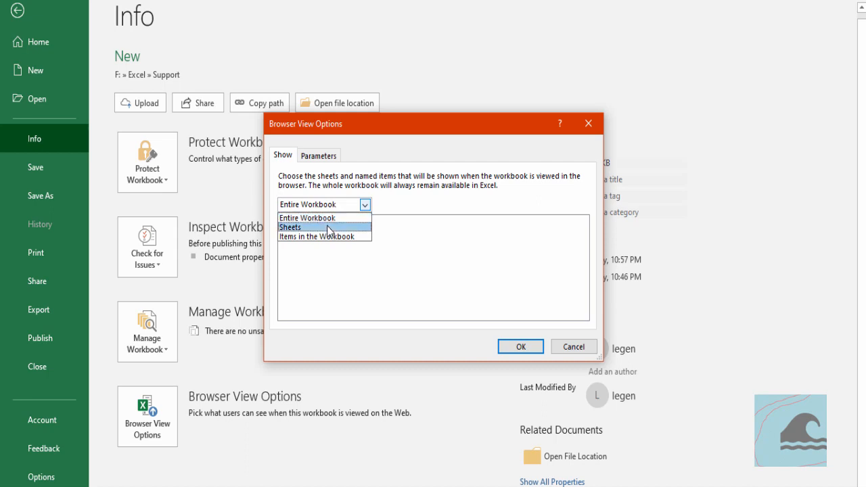
pyautogui.click(329, 228)
pyautogui.click(294, 235)
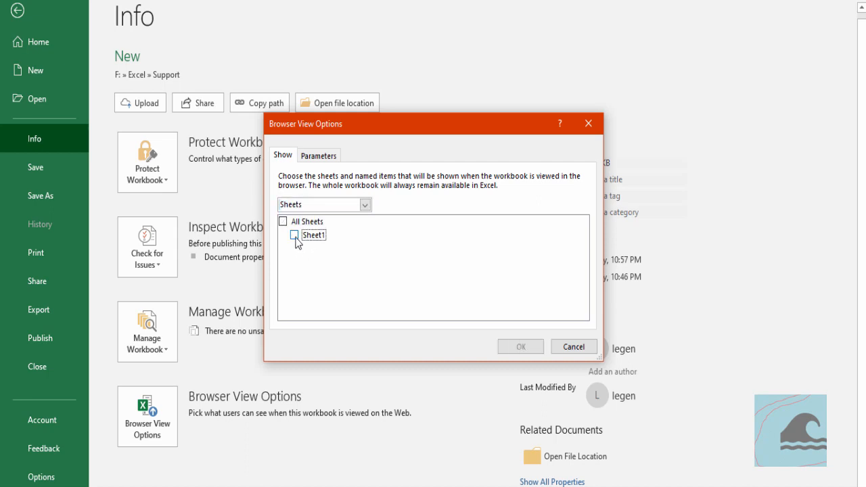
pyautogui.click(318, 206)
pyautogui.click(323, 216)
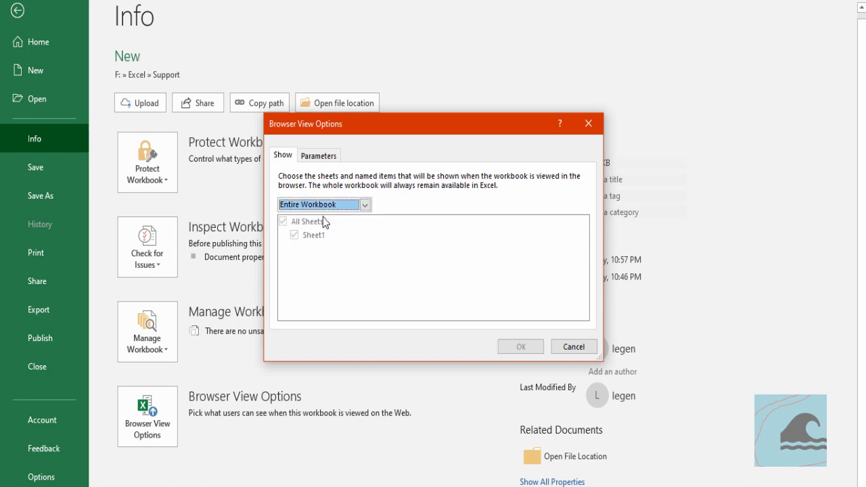
pyautogui.click(330, 156)
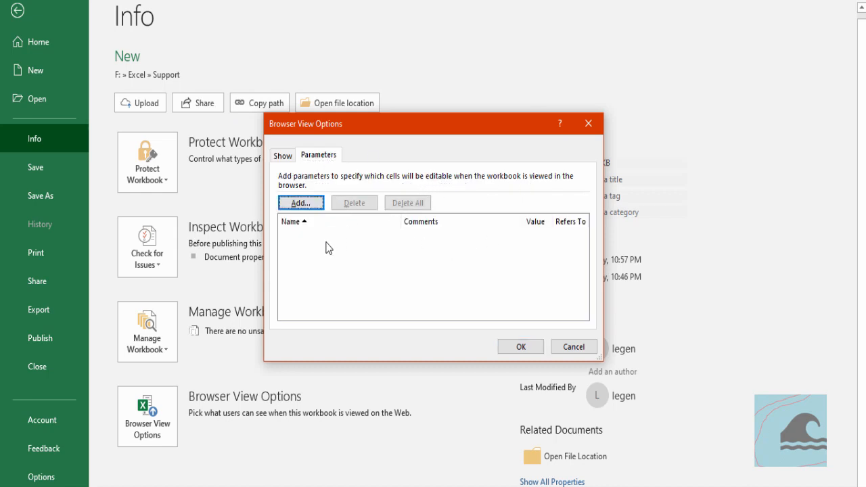
pyautogui.click(575, 348)
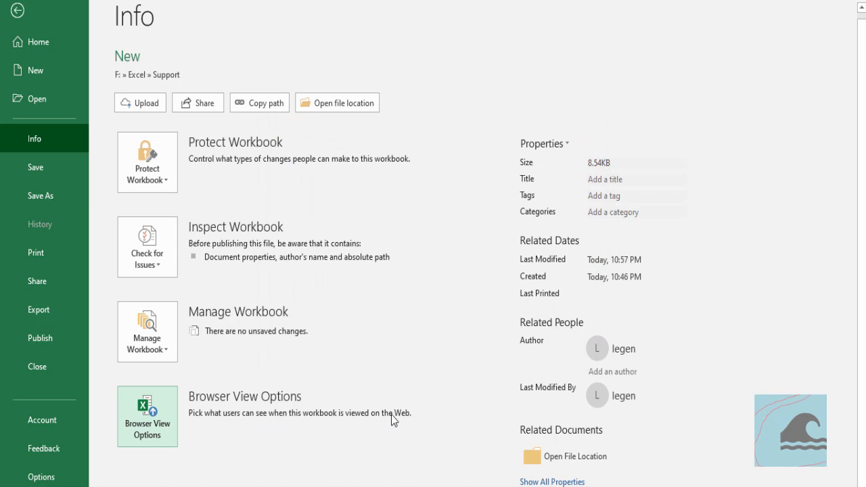
# Recheck which sheets the Browser View Options show on the web and dismiss the dialog.
pyautogui.click(161, 440)
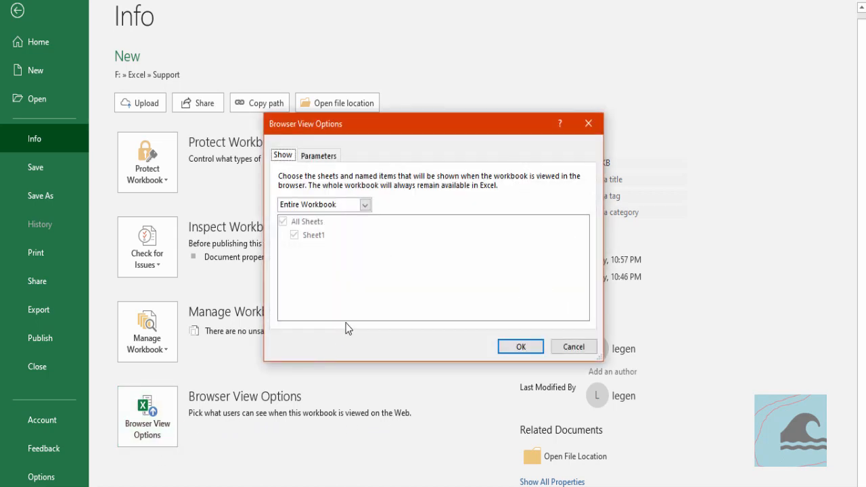
pyautogui.press('Escape')
pyautogui.click(160, 399)
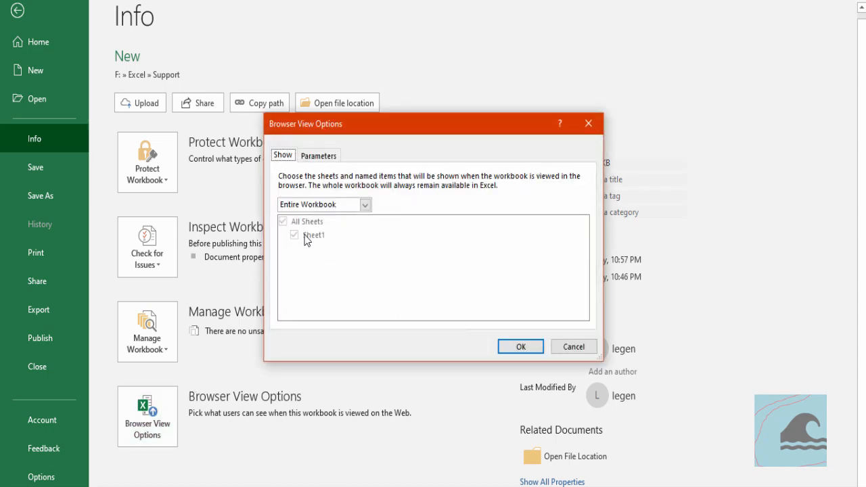
pyautogui.press('Escape')
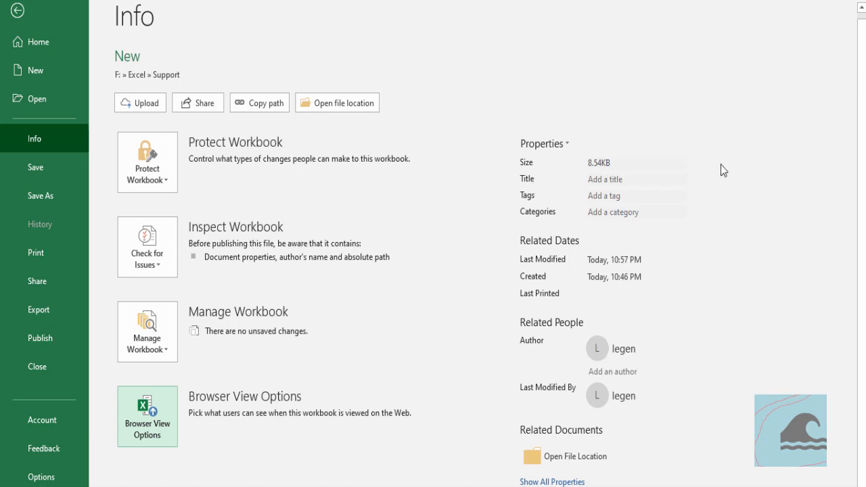
# Open the New workbook's Advanced Properties, review the Summary, General, Contents and Statistics details, and close the dialog.
pyautogui.click(567, 147)
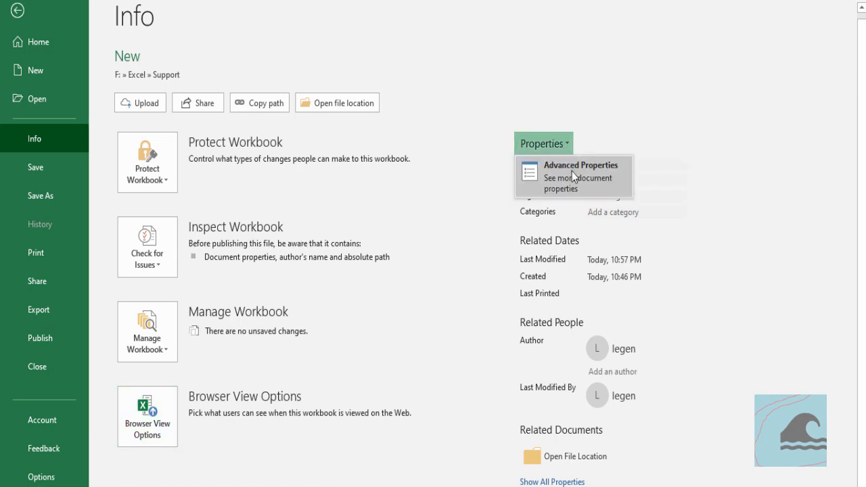
pyautogui.click(533, 177)
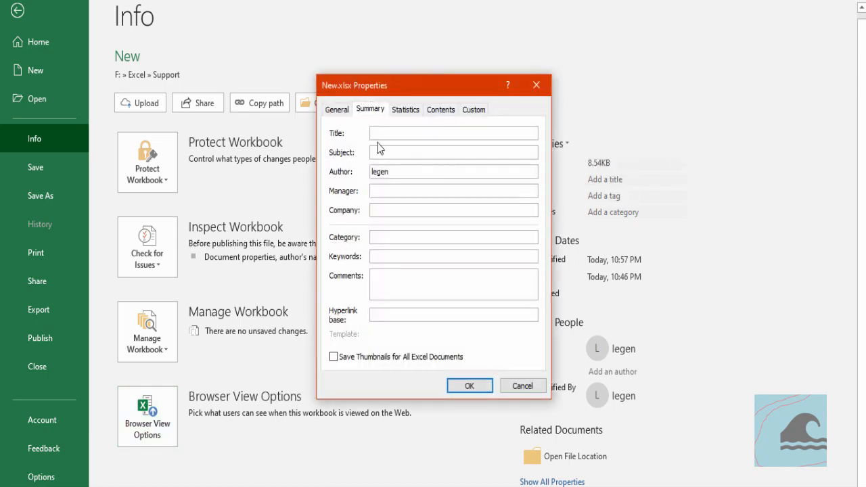
pyautogui.click(335, 110)
pyautogui.click(429, 110)
pyautogui.click(413, 111)
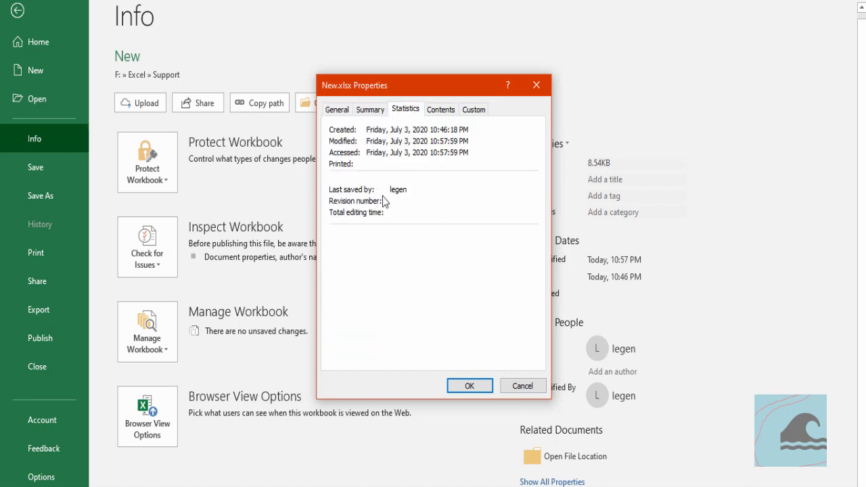
pyautogui.click(536, 86)
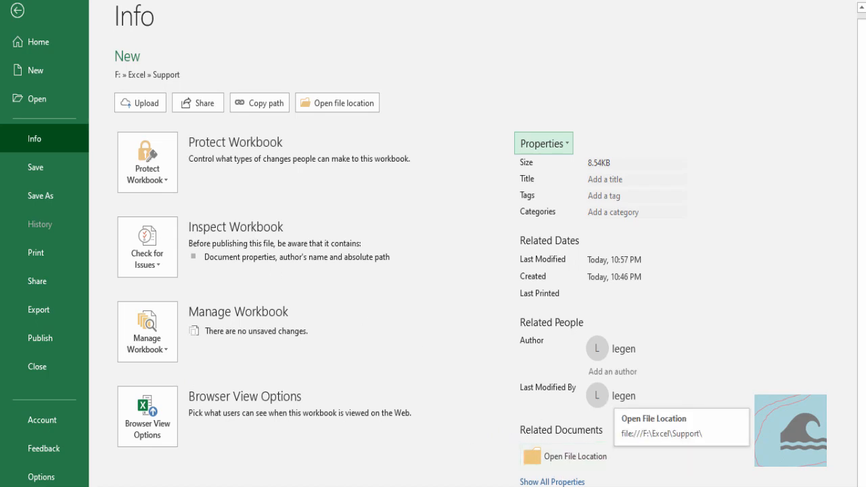
# Expand the workbook's information to show all properties and review the full list of fields.
pyautogui.click(572, 482)
pyautogui.scroll(-3, 682, 398)
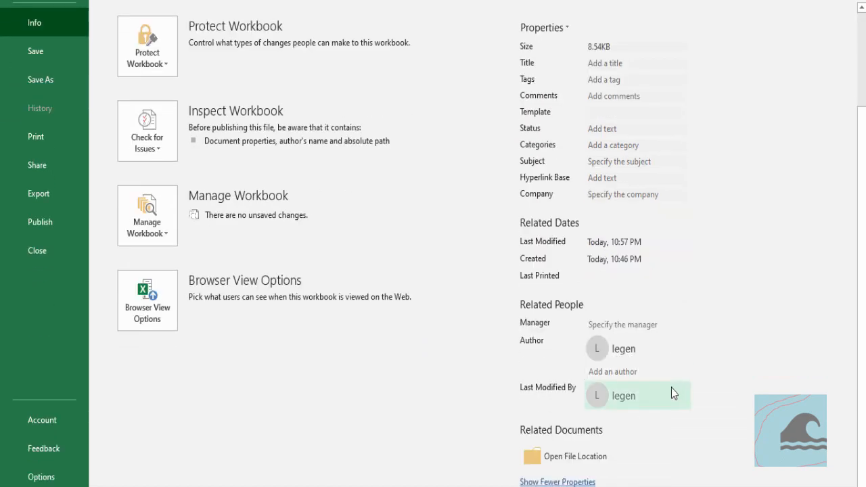
pyautogui.moveTo(662, 395)
pyautogui.scroll(3, 740, 223)
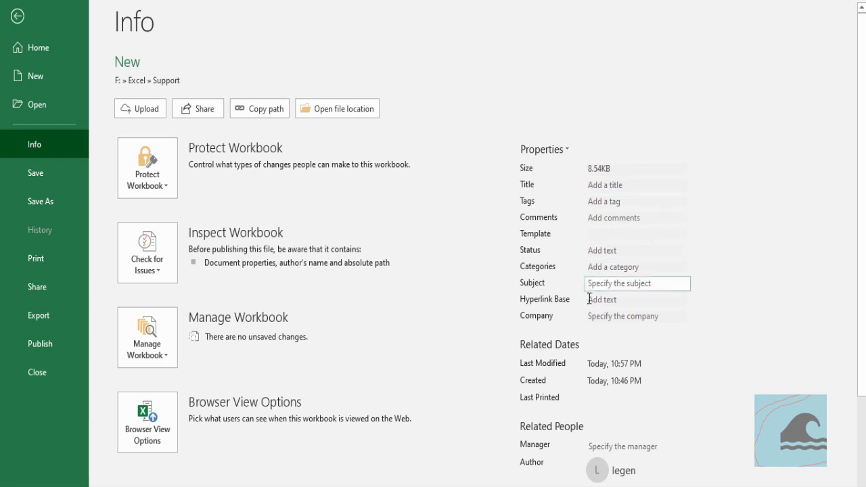
pyautogui.scroll(-4, 588, 303)
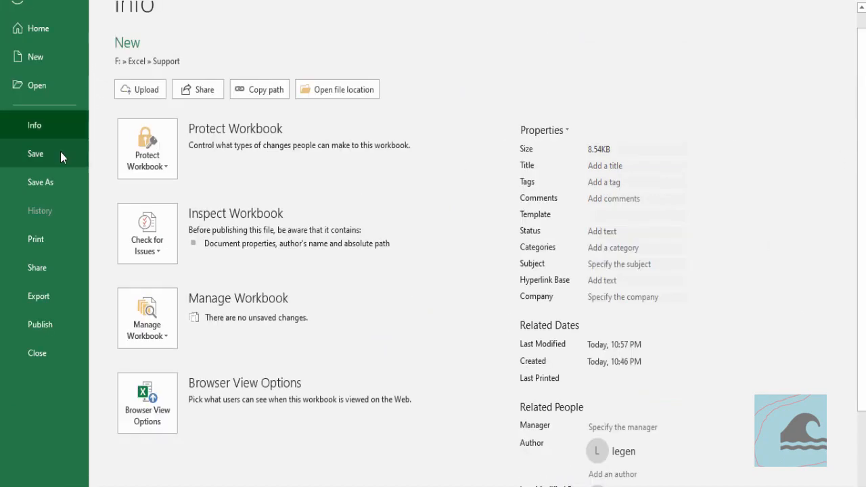
# Save the workbook and review the available Save As locations.
pyautogui.click(59, 51)
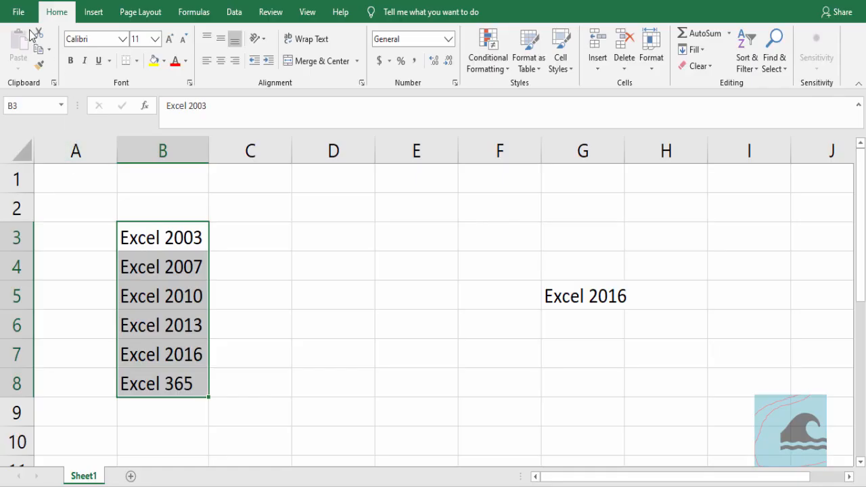
pyautogui.click(20, 12)
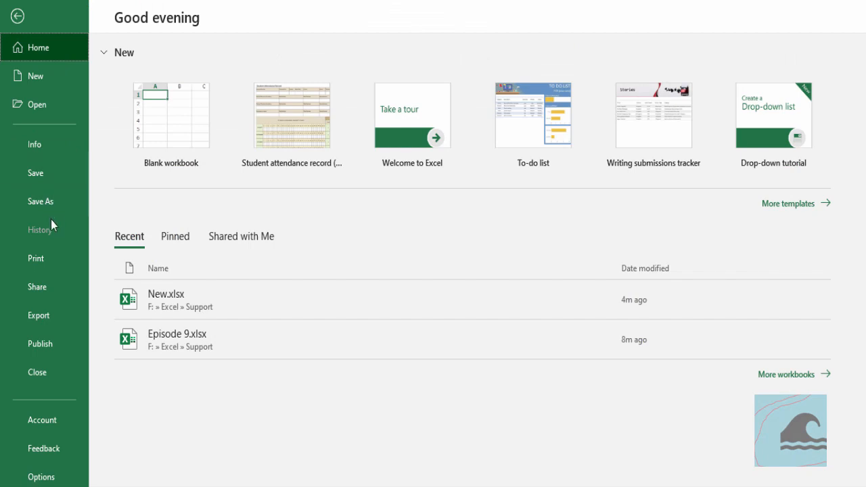
pyautogui.click(52, 210)
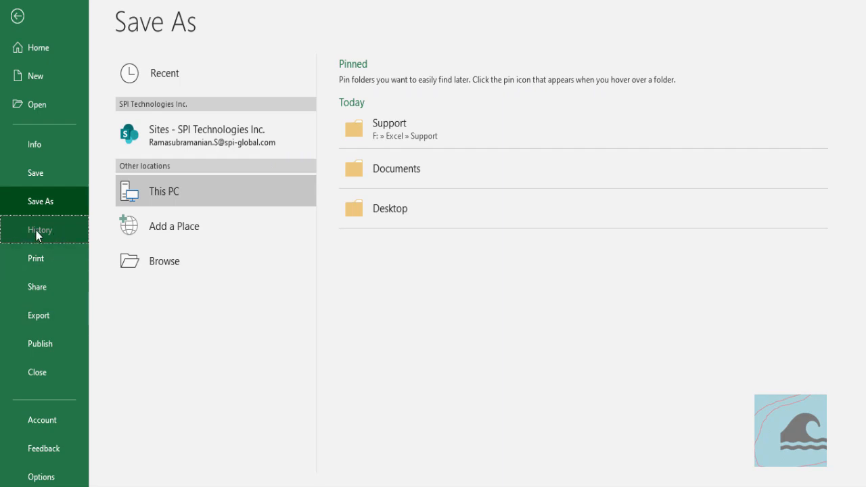
# Review the workbook's print settings and its options for sharing with people and by email.
pyautogui.click(52, 264)
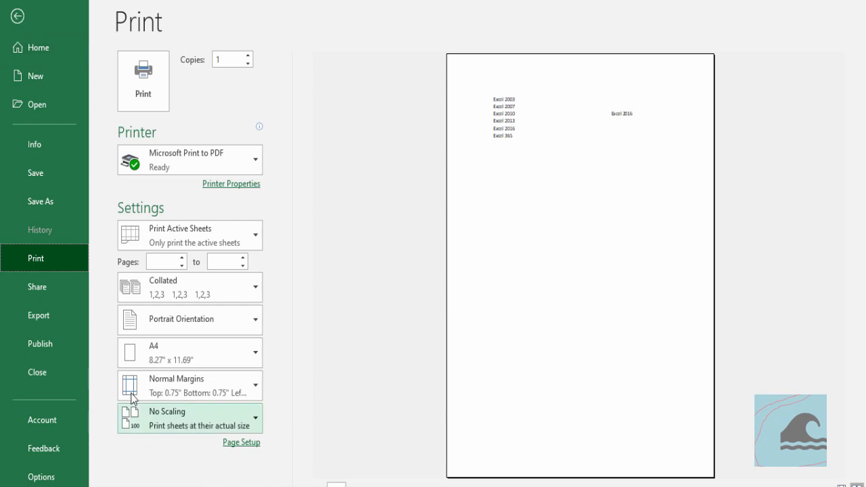
pyautogui.click(36, 288)
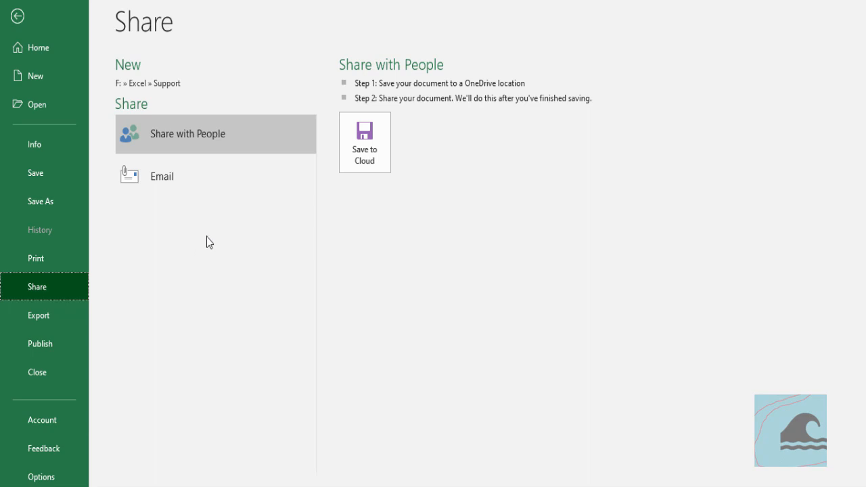
pyautogui.click(224, 189)
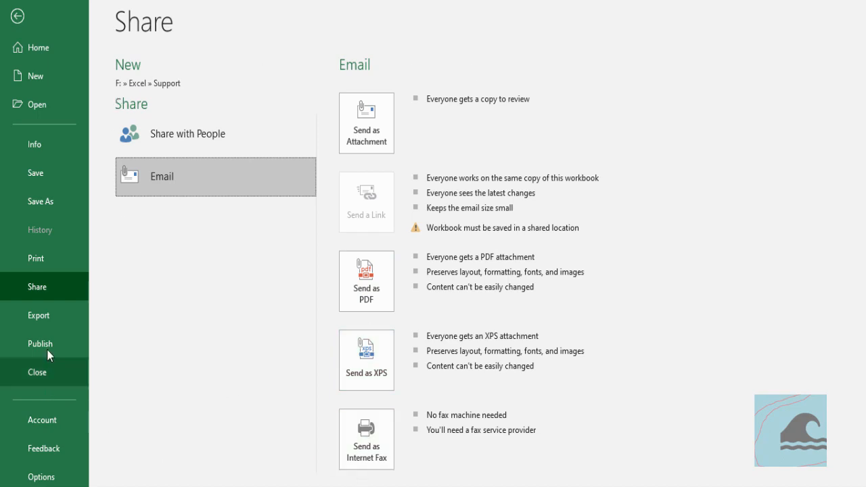
# Review the Export options and the file types offered when saving New.xlsx under another format, and cancel without saving.
pyautogui.click(47, 322)
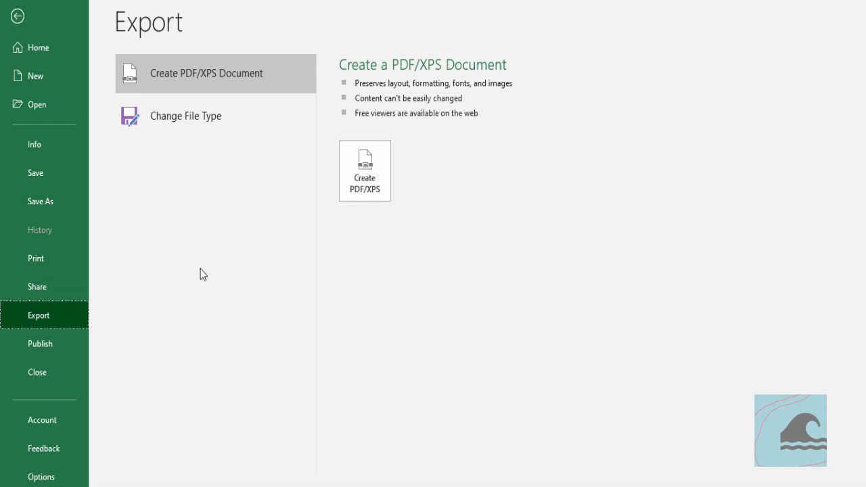
pyautogui.click(60, 205)
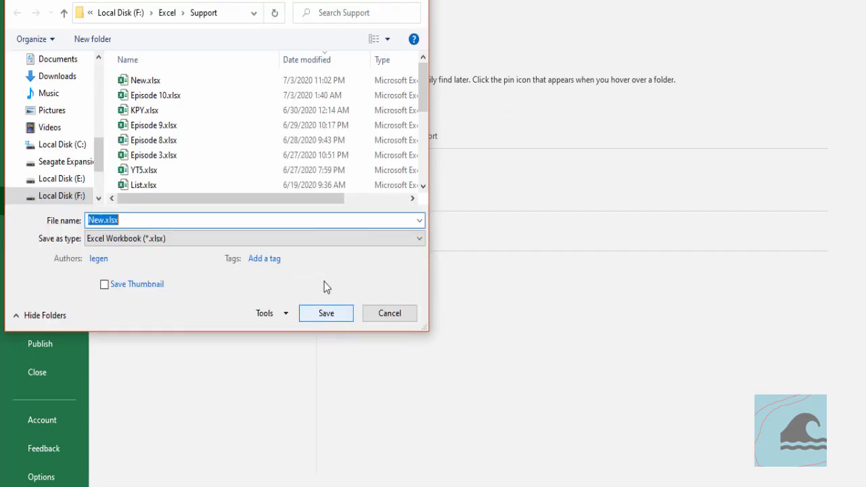
pyautogui.click(203, 240)
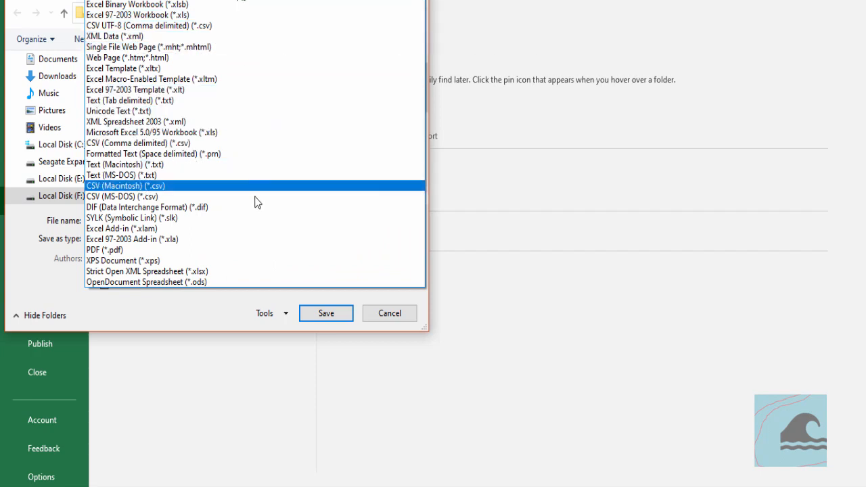
pyautogui.click(395, 318)
pyautogui.click(390, 314)
# Review the Create PDF/XPS export option and the Publish to Power BI options, and return to the worksheet.
pyautogui.click(42, 318)
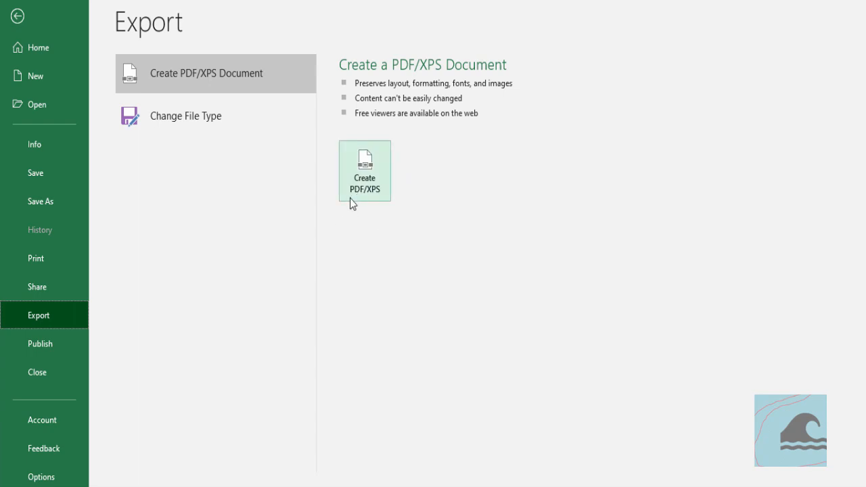
pyautogui.click(58, 345)
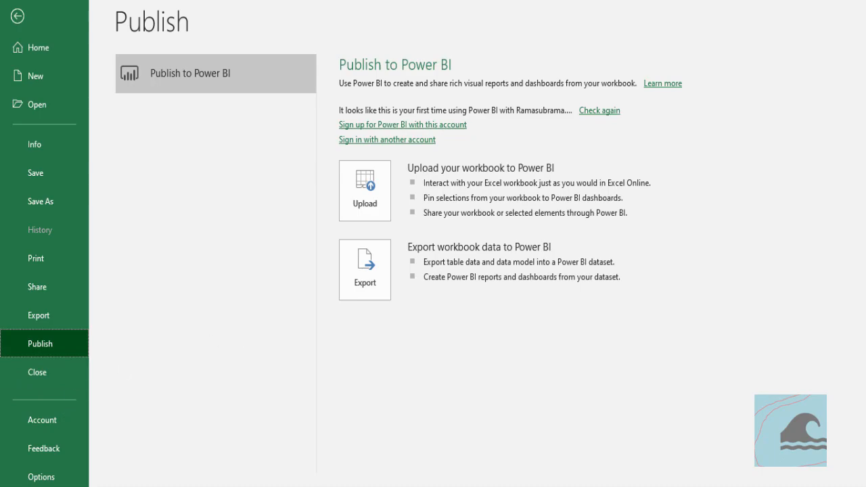
pyautogui.click(16, 16)
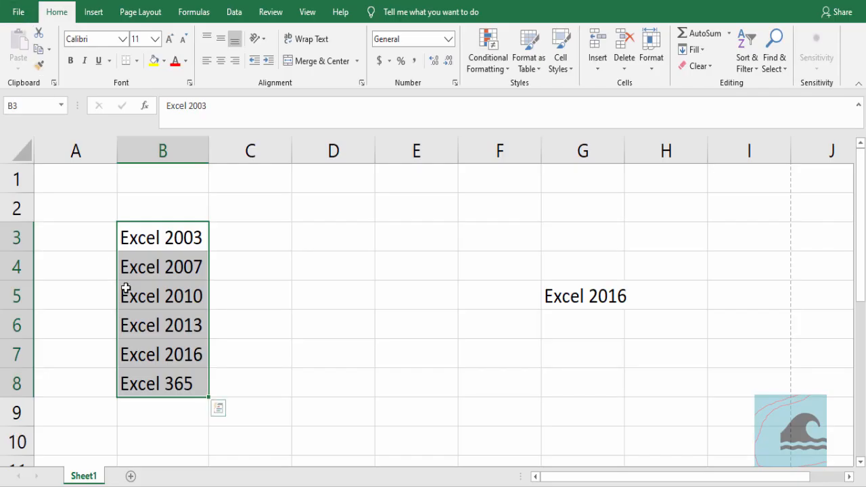
# Add three new sheets, Sheet2 to Sheet4, to the workbook and return to Sheet1.
pyautogui.click(131, 476)
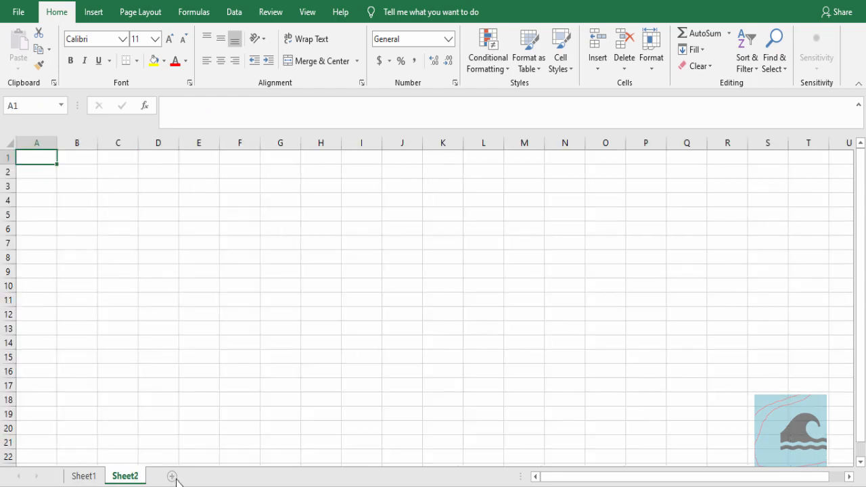
pyautogui.click(172, 477)
pyautogui.click(213, 477)
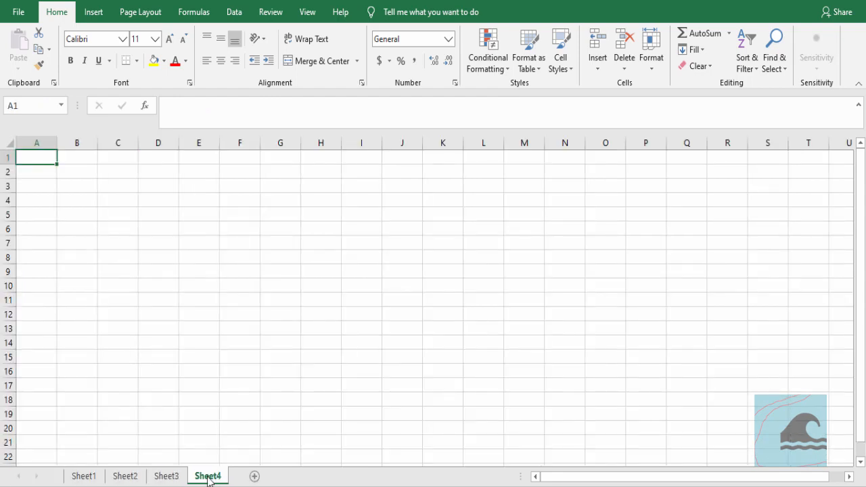
pyautogui.click(84, 476)
# Review the Account page's Office Background and Office Theme choices without changing them, and view the Feedback options.
pyautogui.click(18, 11)
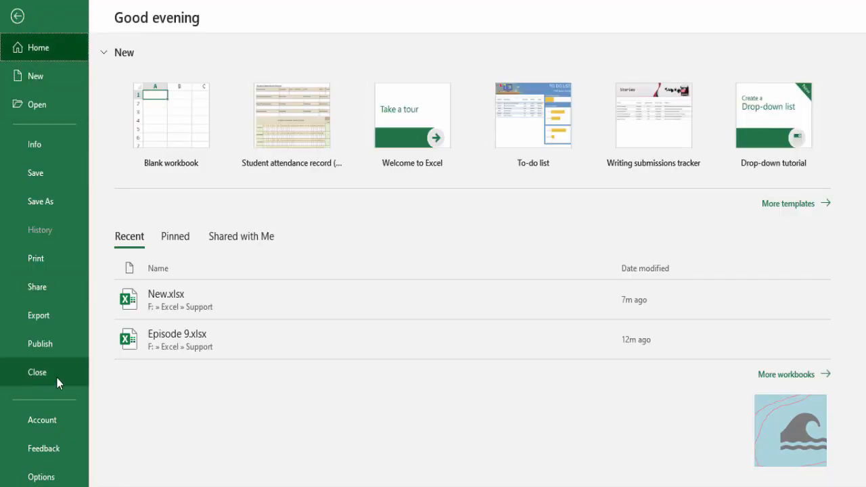
pyautogui.click(42, 419)
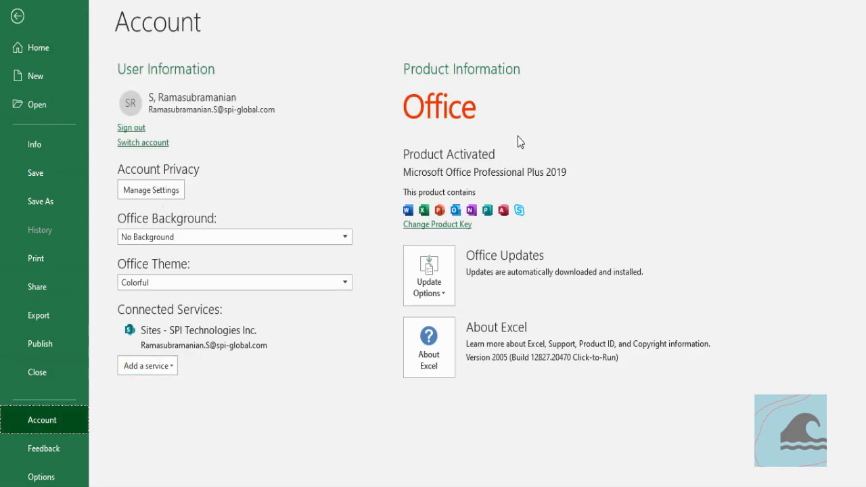
pyautogui.click(263, 233)
pyautogui.click(262, 234)
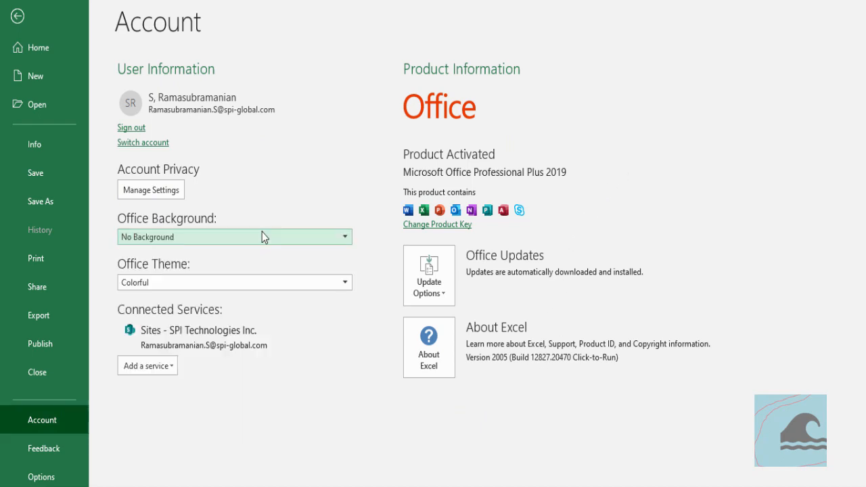
pyautogui.click(252, 282)
pyautogui.click(252, 282)
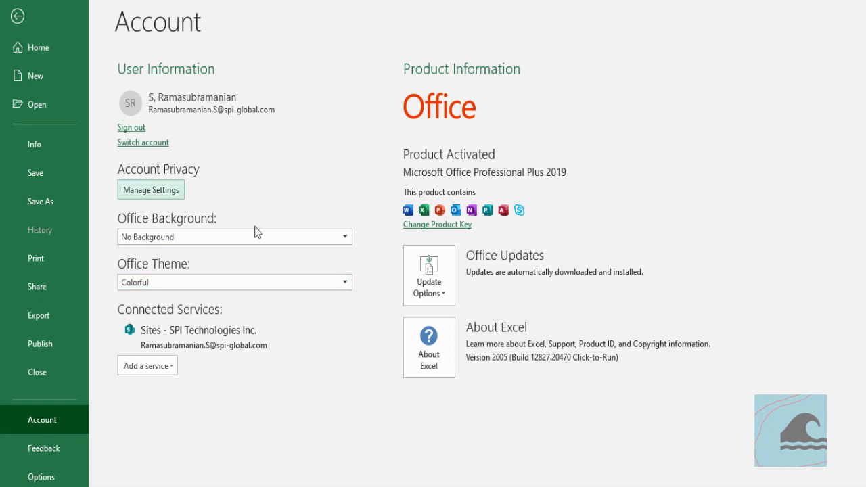
pyautogui.click(55, 451)
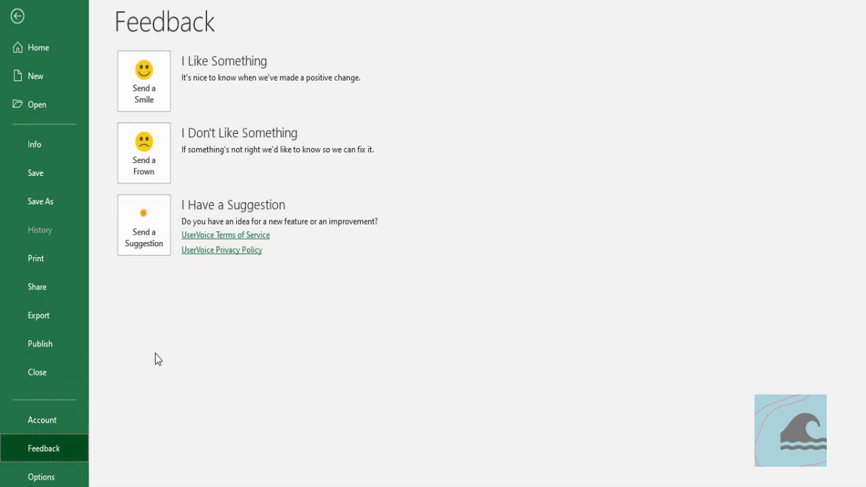